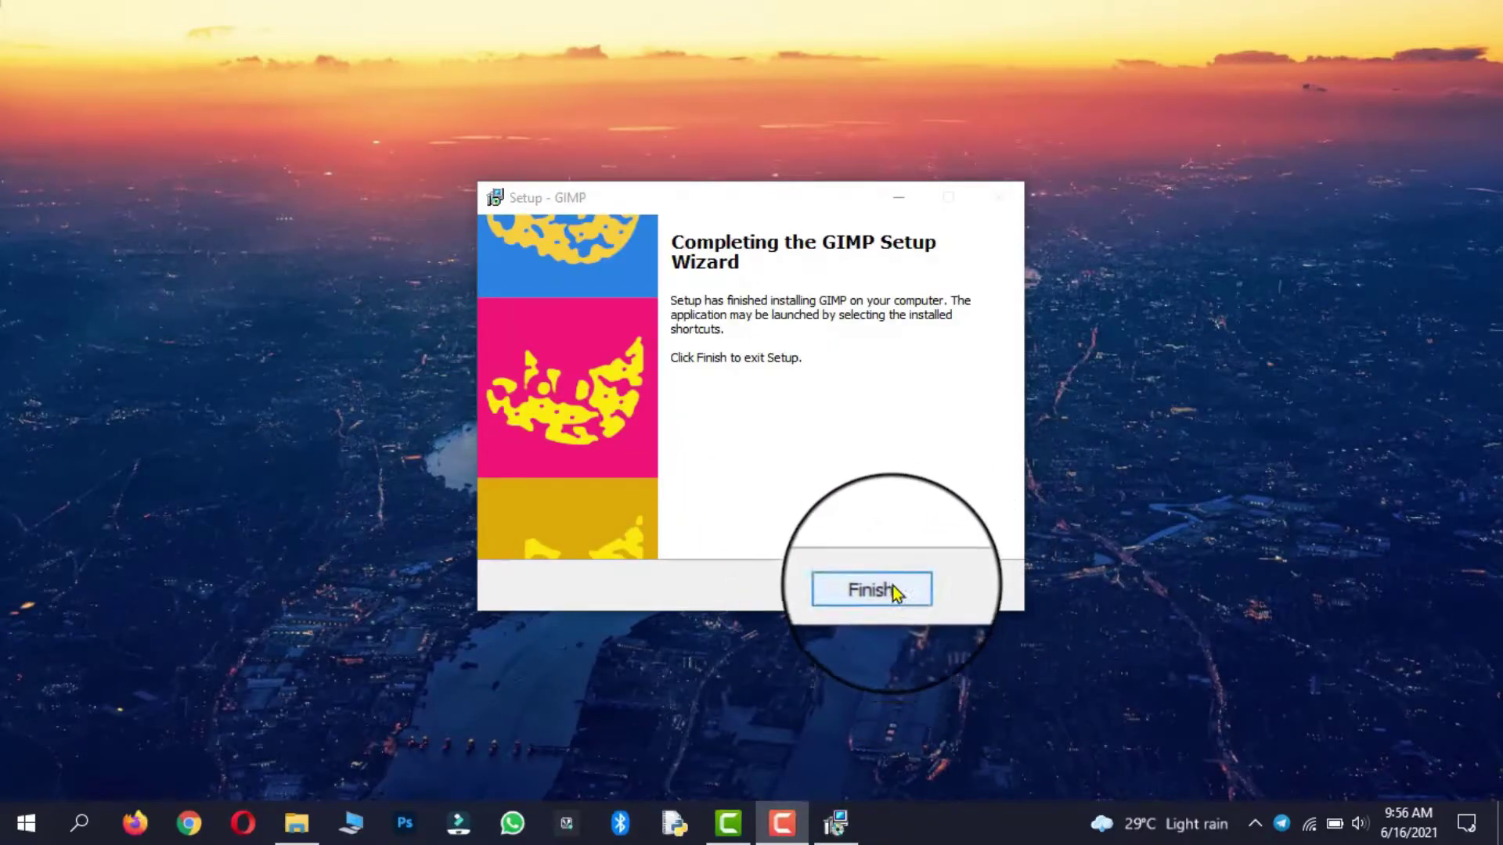
Step: Finish the GIMP setup wizard, search the computer for GIMP and launch GIMP 2.10.24
click(895, 590)
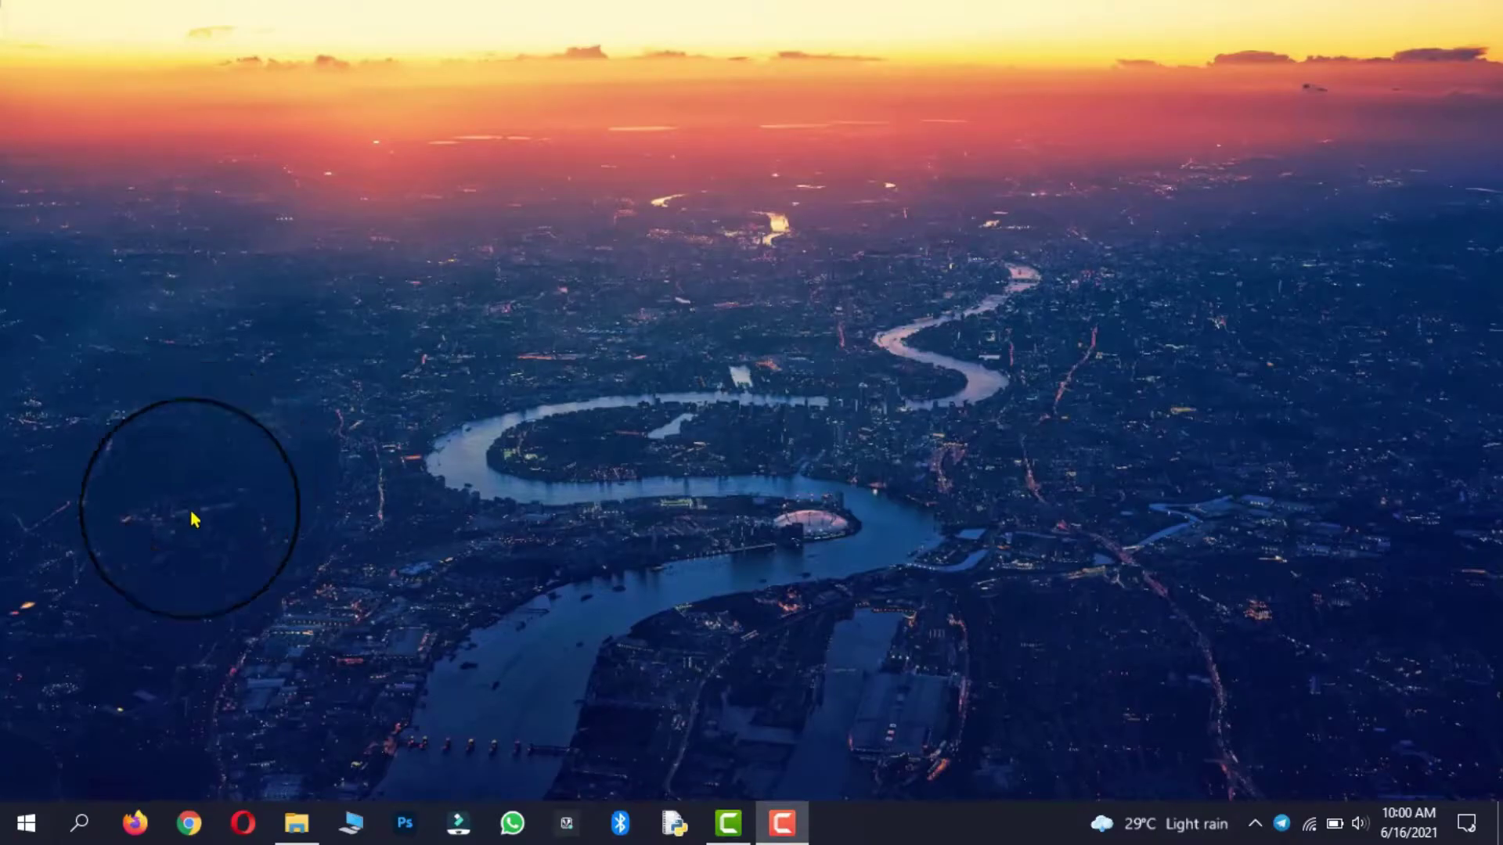
click(26, 822)
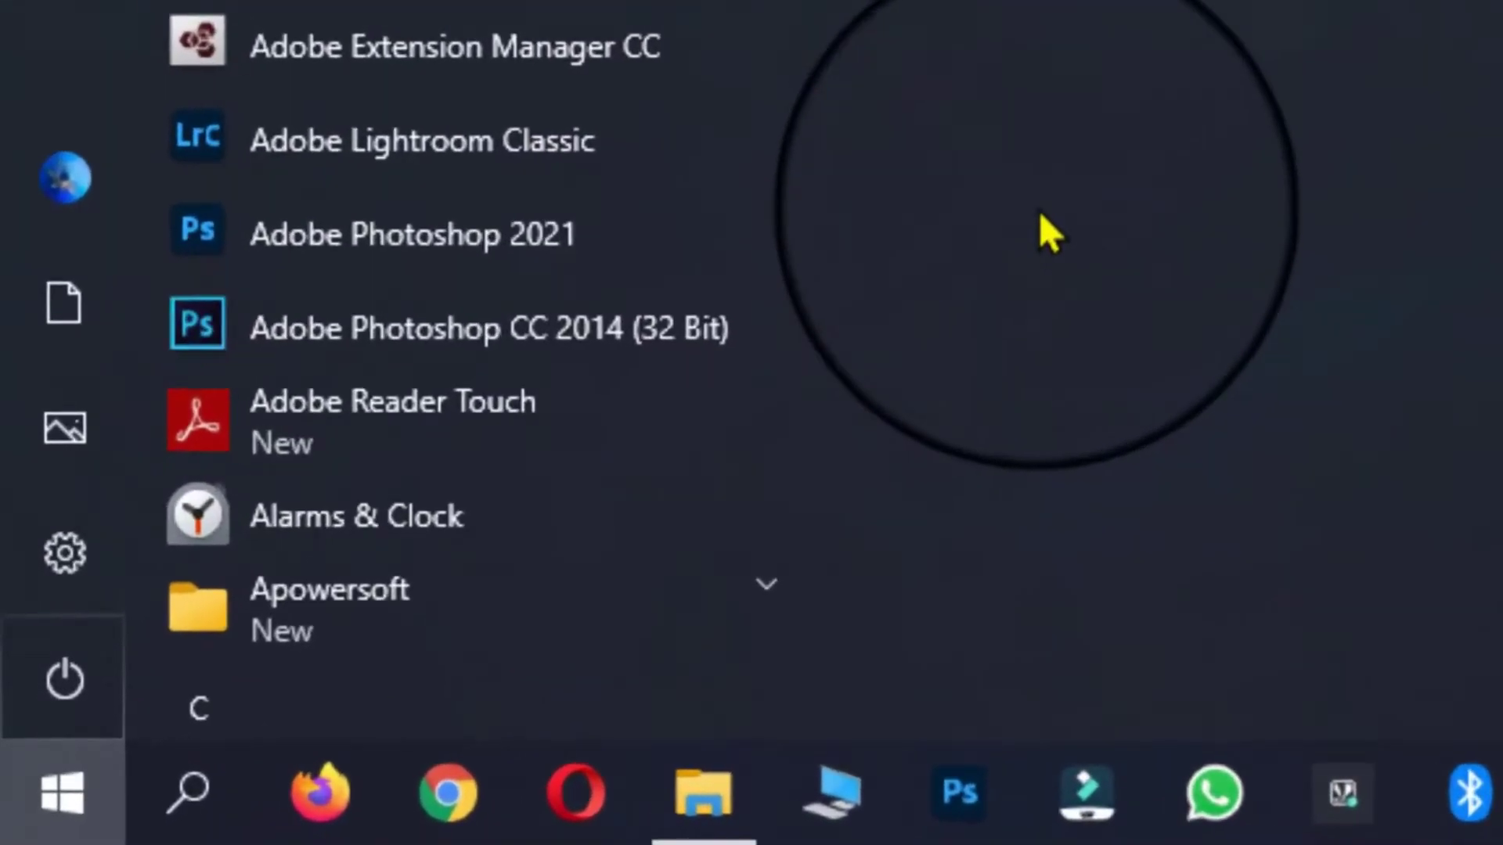
text(GIM)
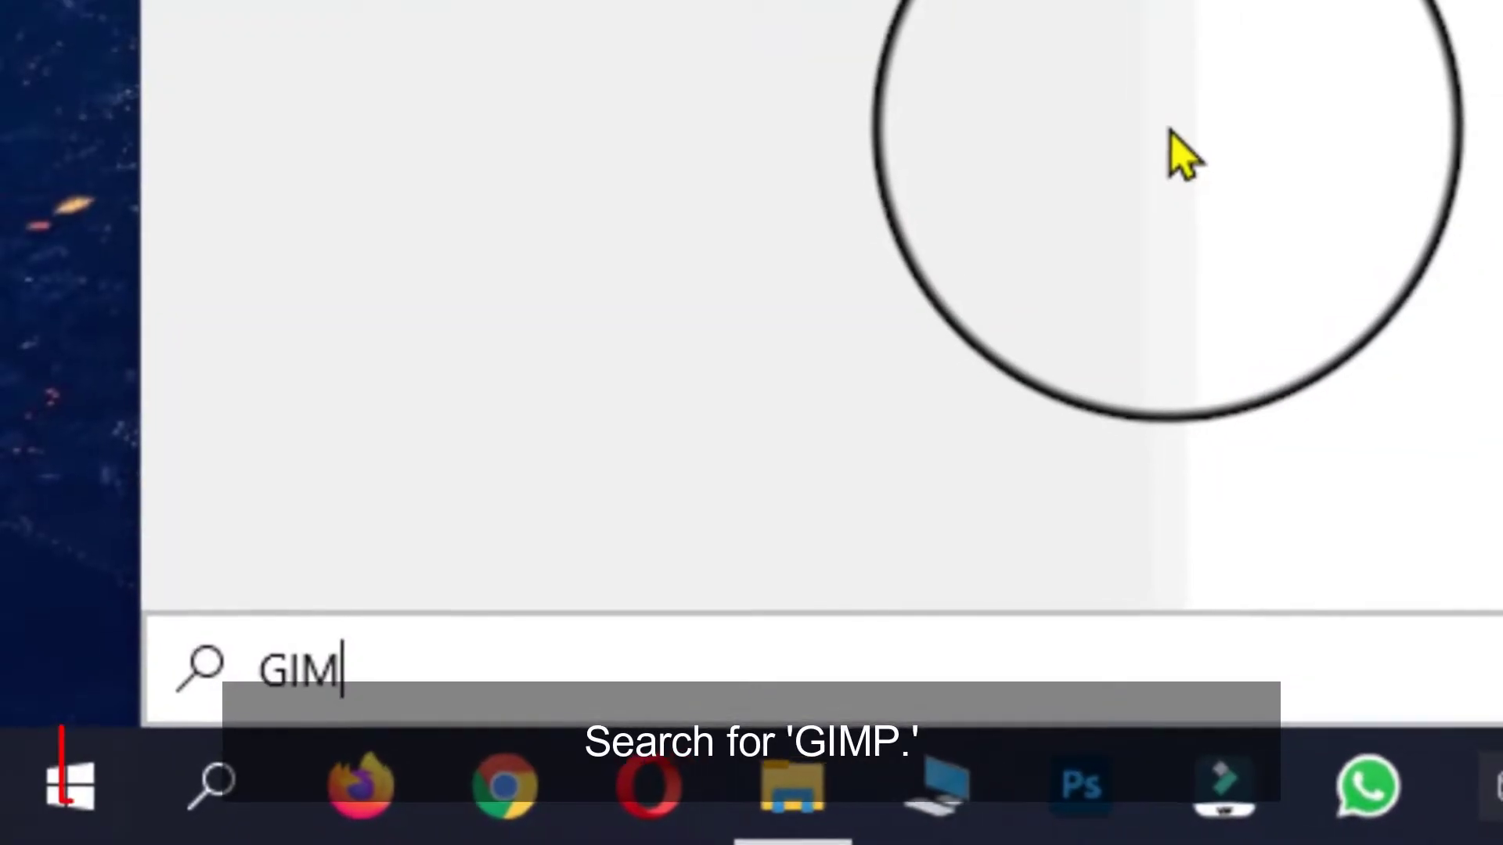
text(P)
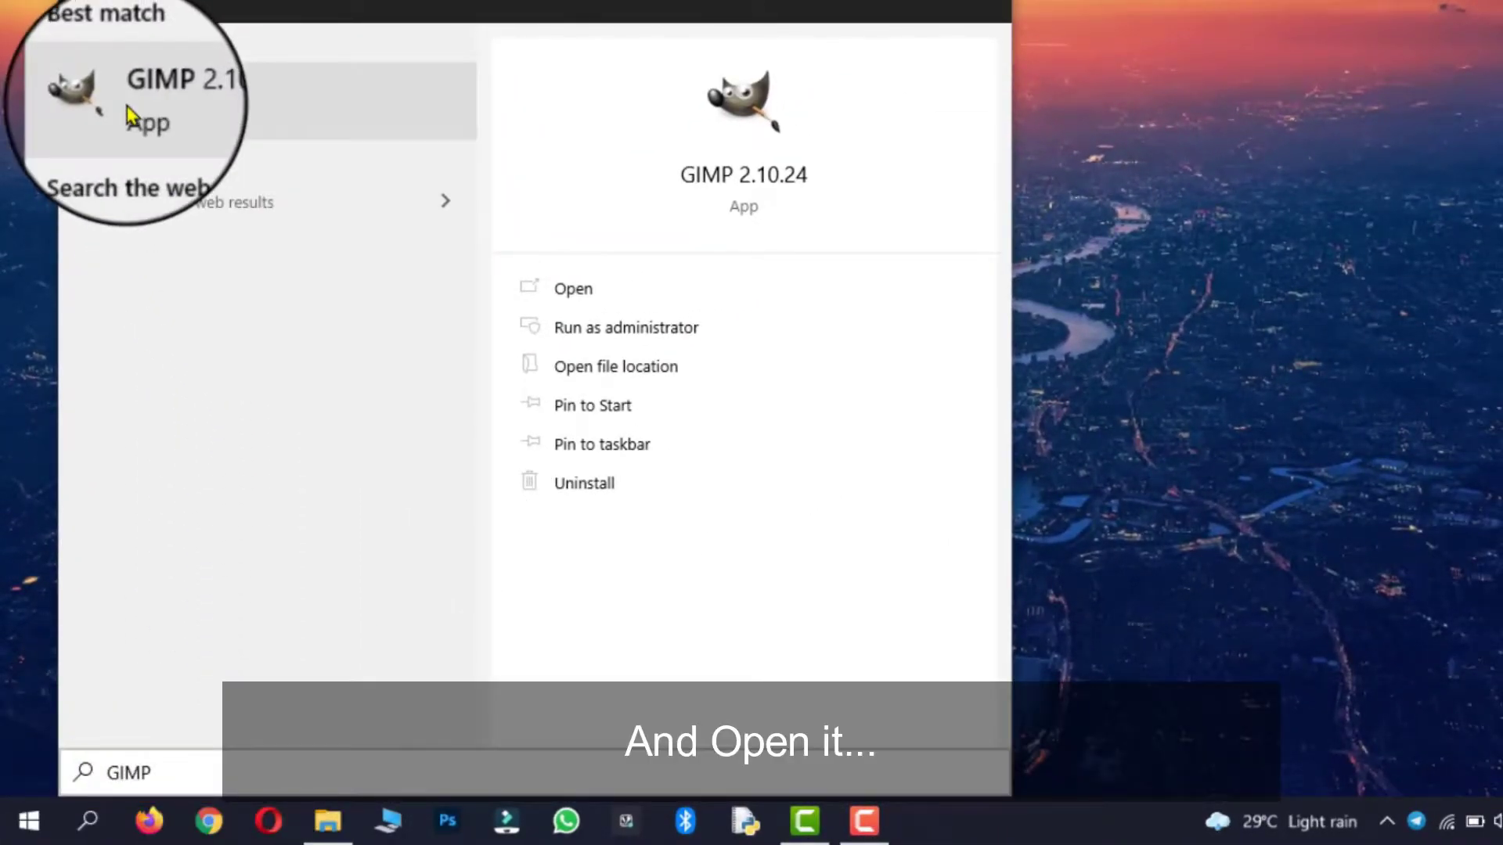
click(219, 108)
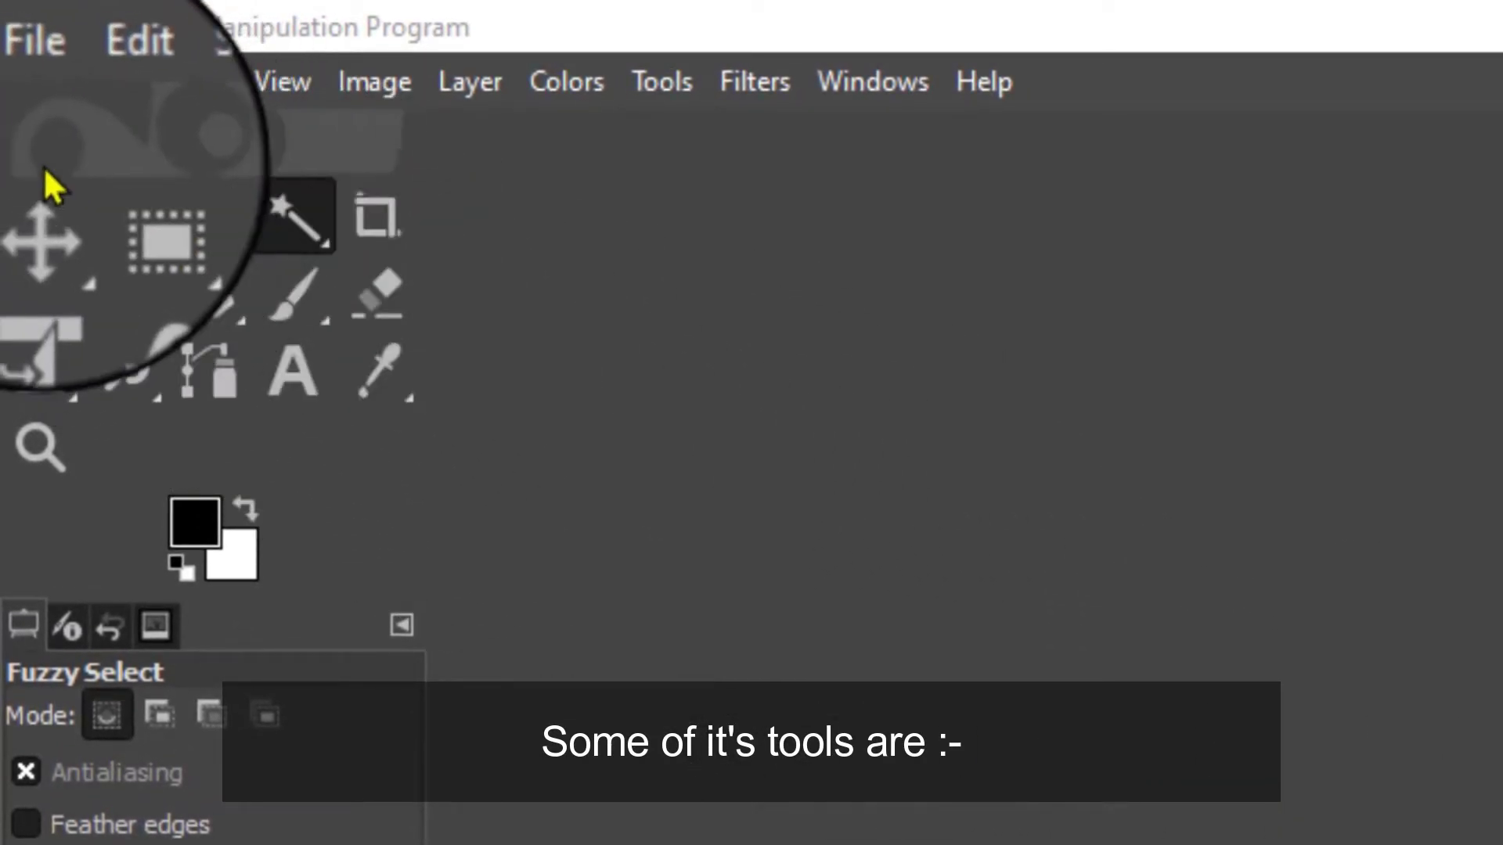
Step: Try out the Move and Rectangle Select tools and view the tools grouped with Ellipse Select and Unified Transform
click(36, 227)
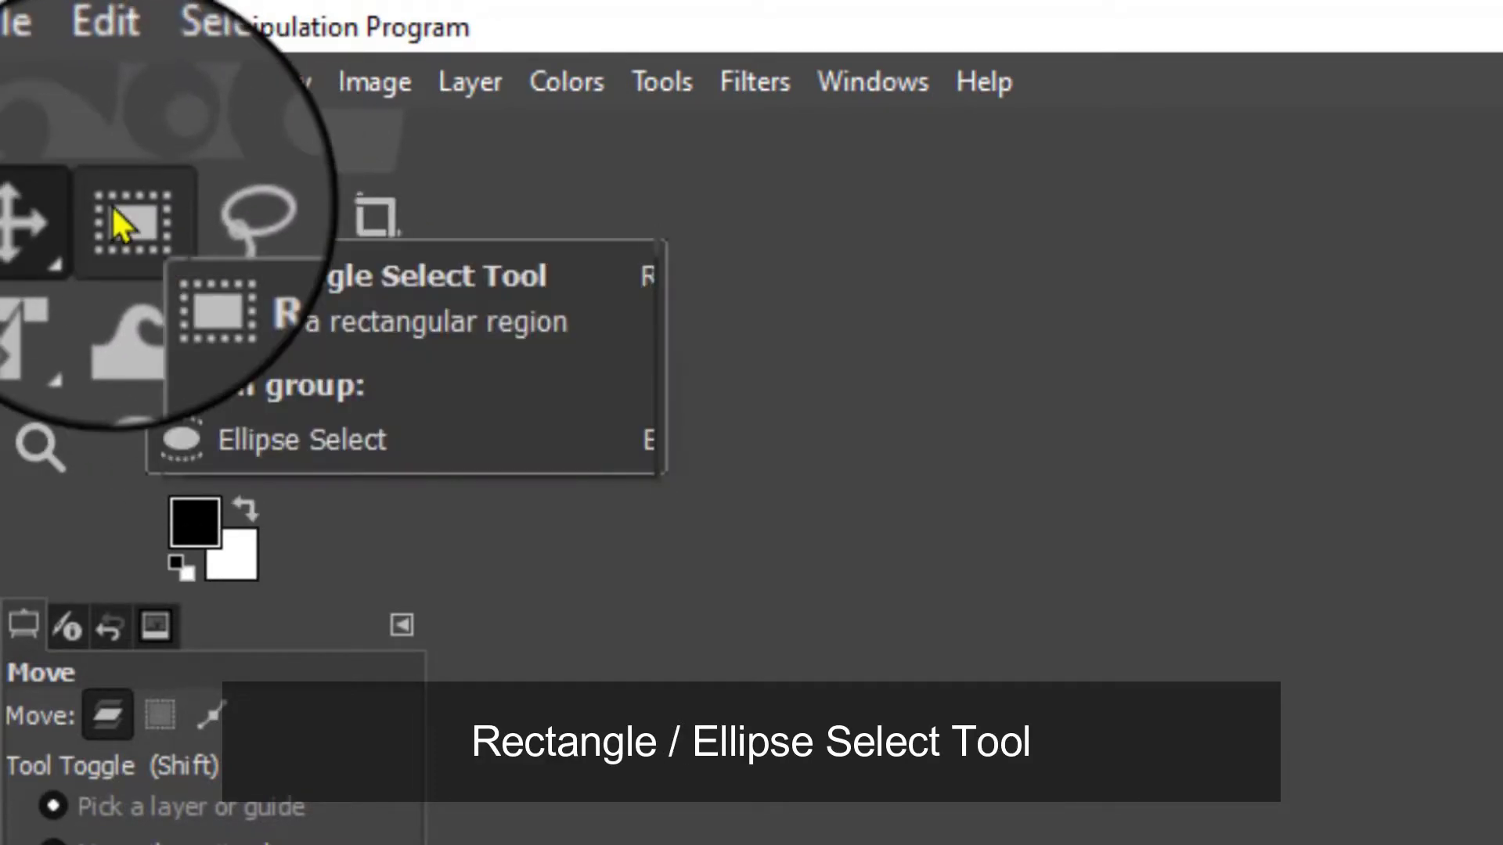
click(130, 216)
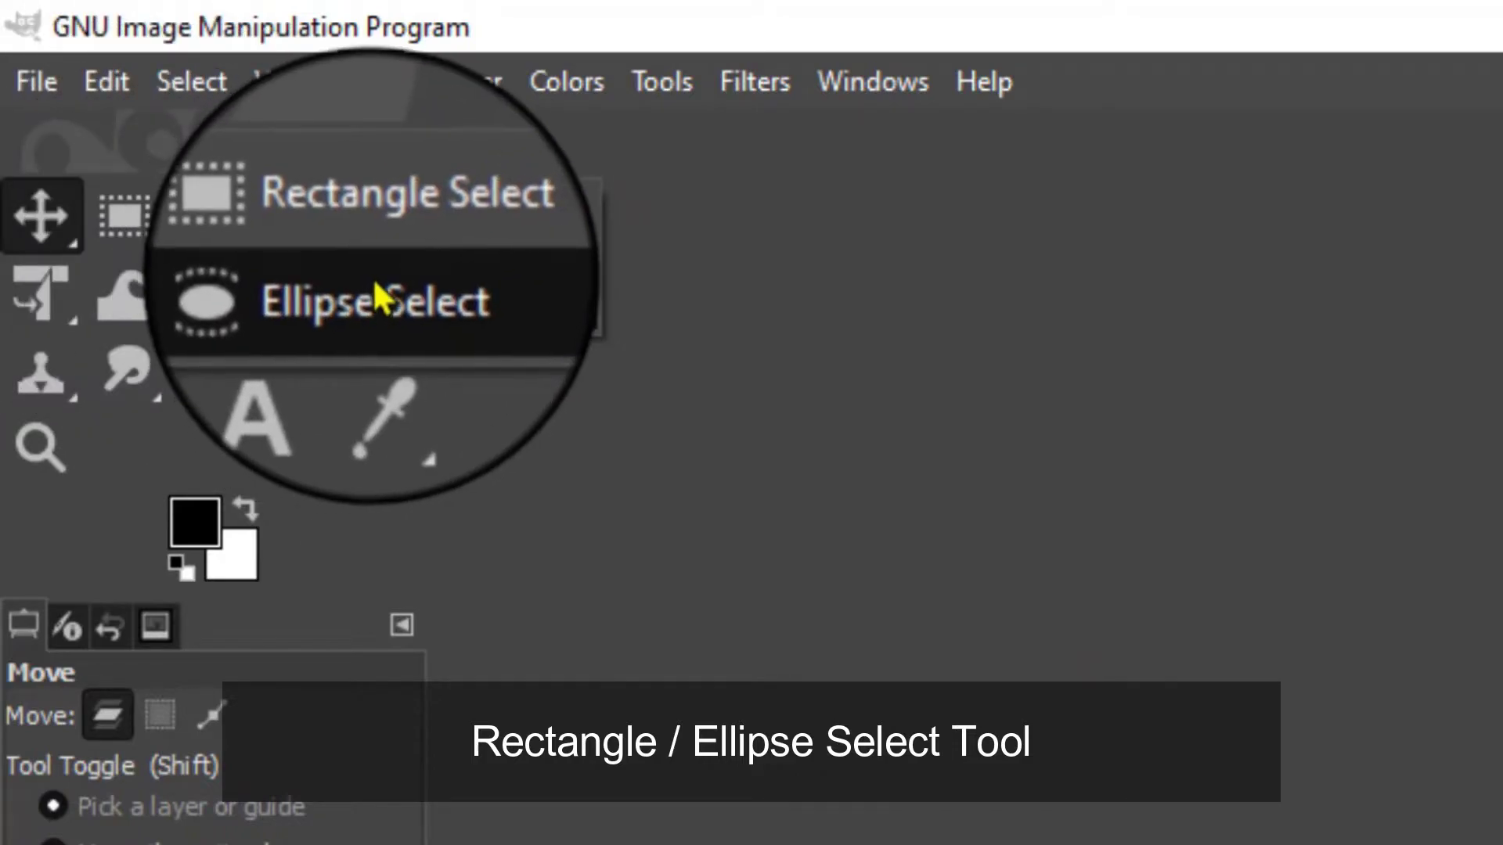
click(317, 252)
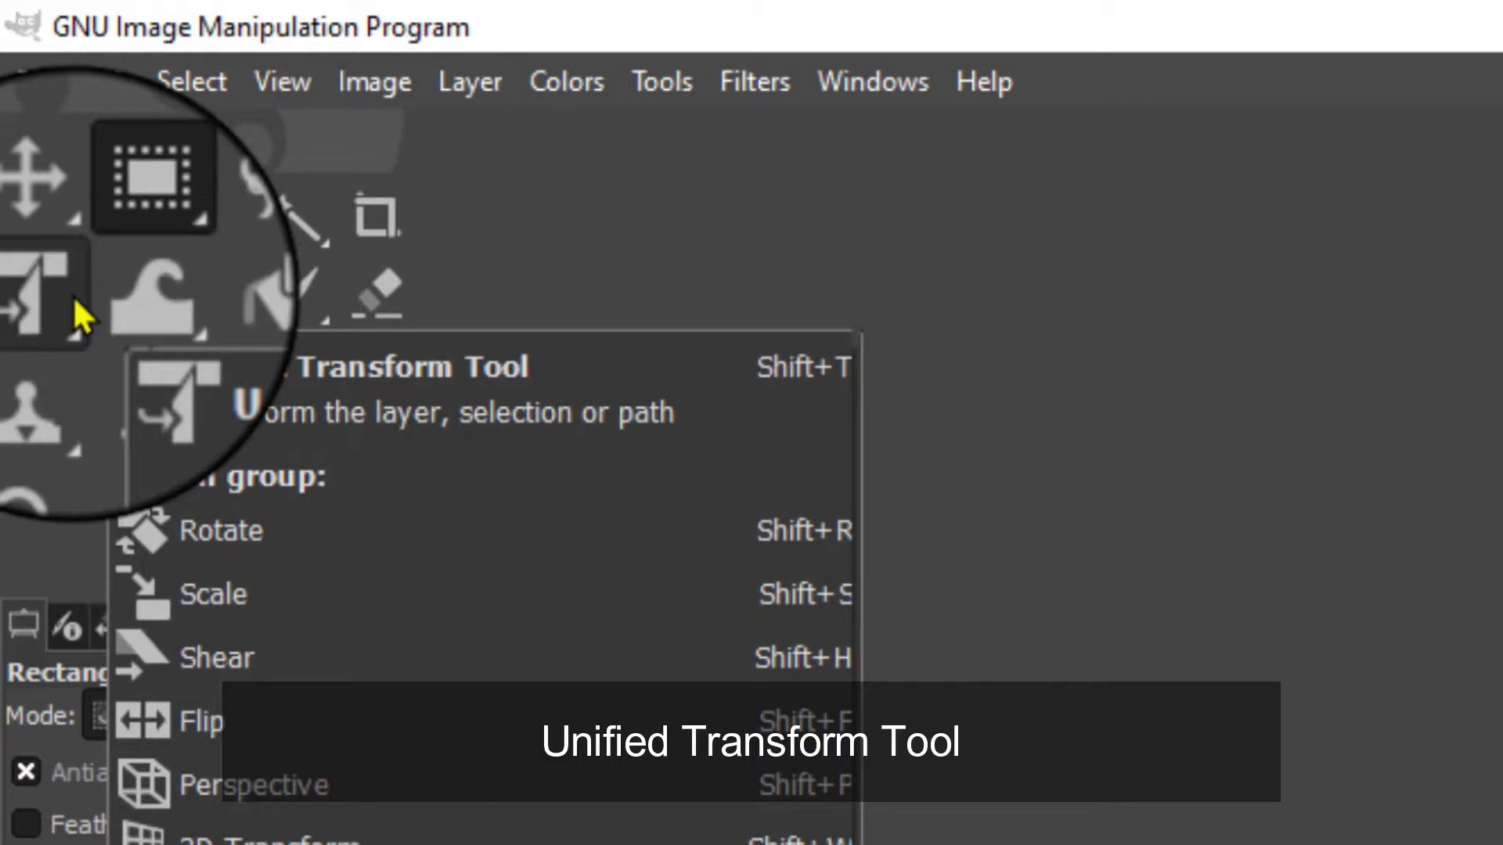
click(74, 300)
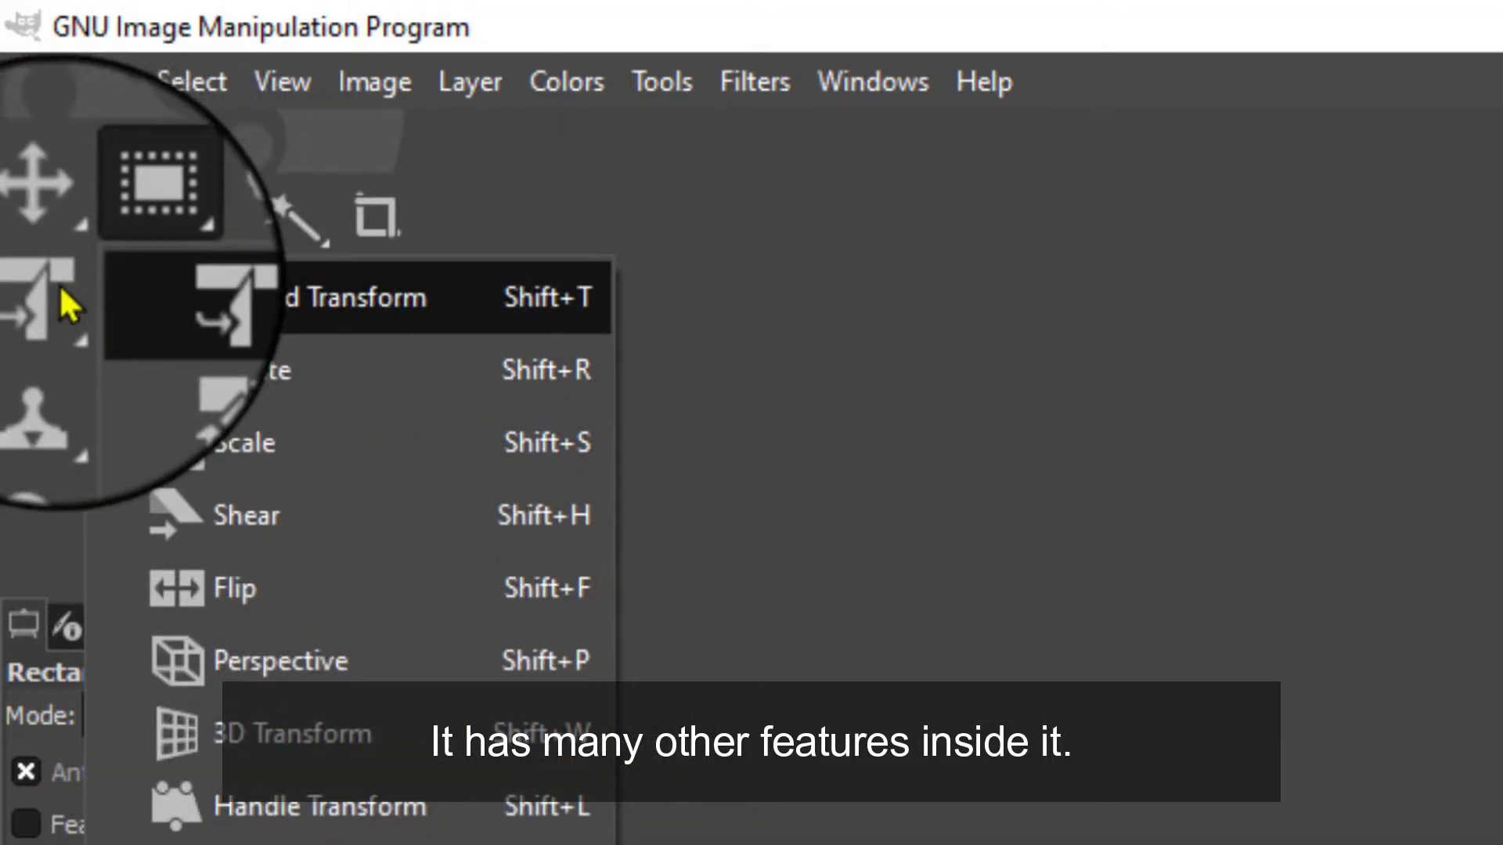
Step: Activate the Bucket Fill tool and swap the foreground and background colours back and forth
key(shift+b)
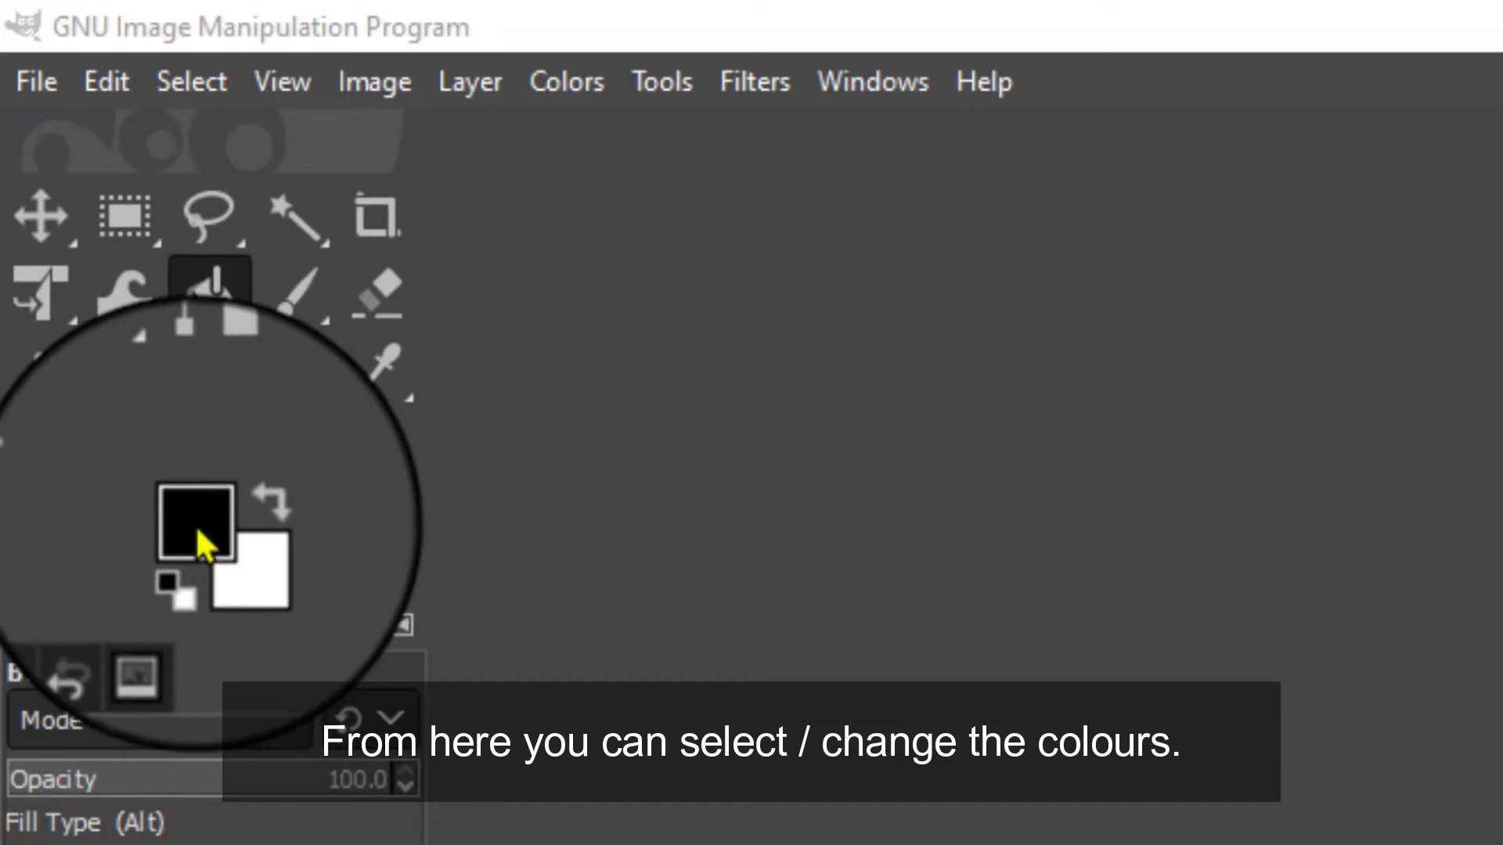
click(256, 512)
click(257, 513)
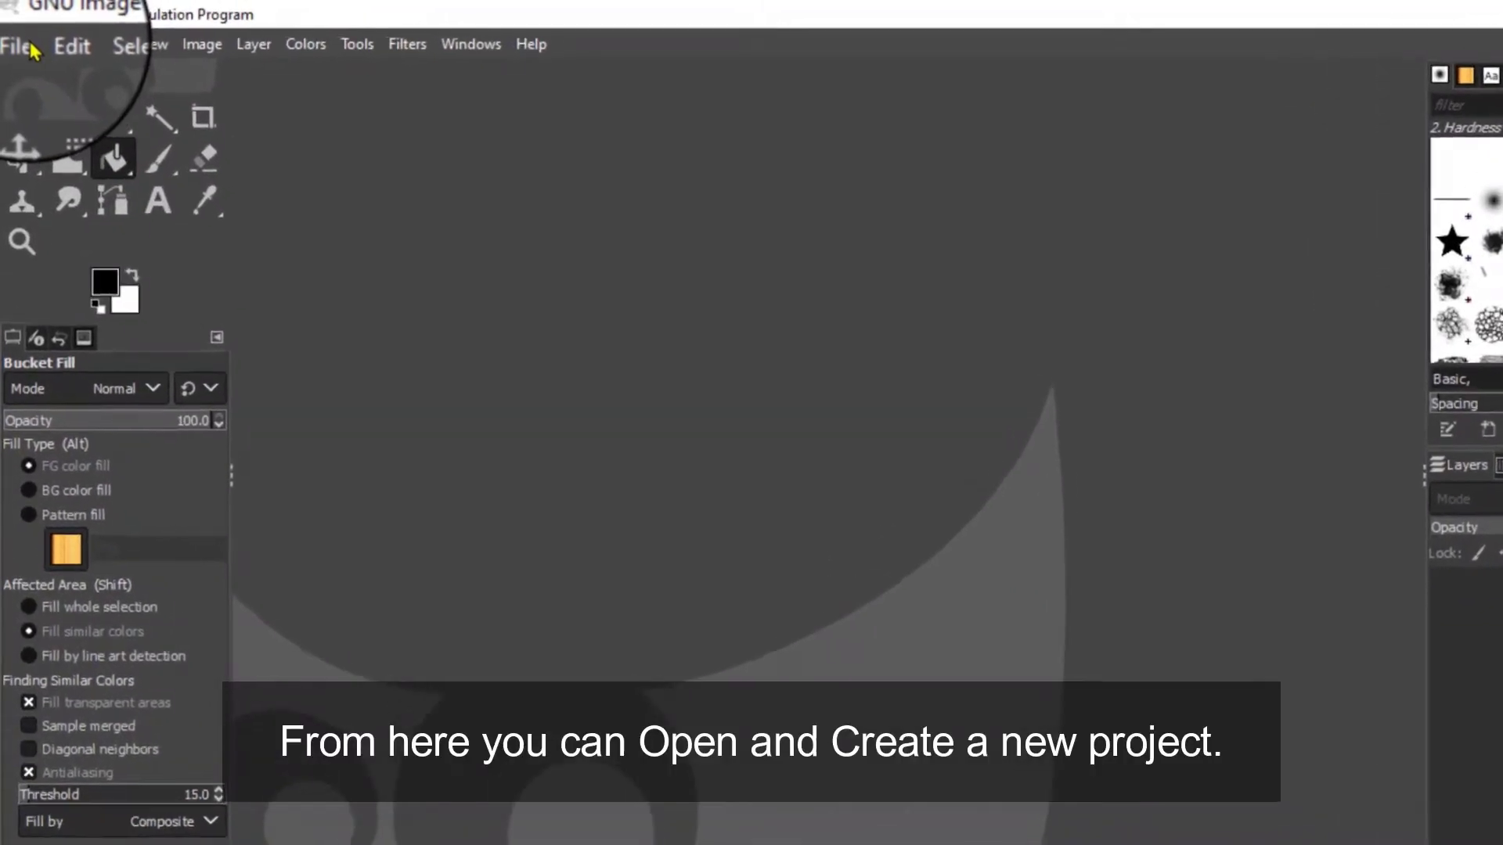
Step: Examine the available file commands and the filter categories from Blur through Script-Fu
click(23, 41)
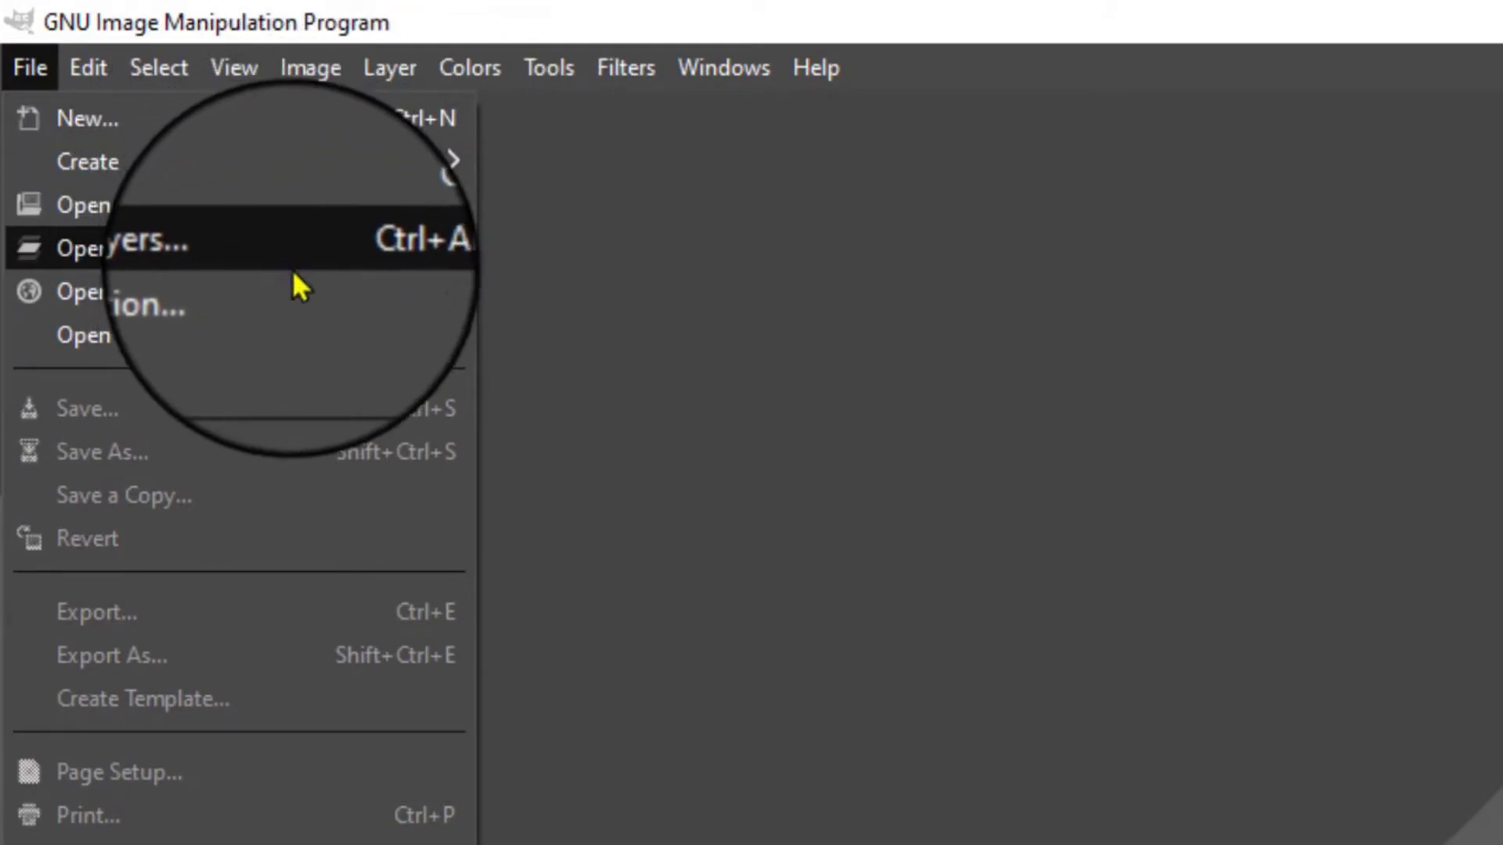
mouse_move(301, 337)
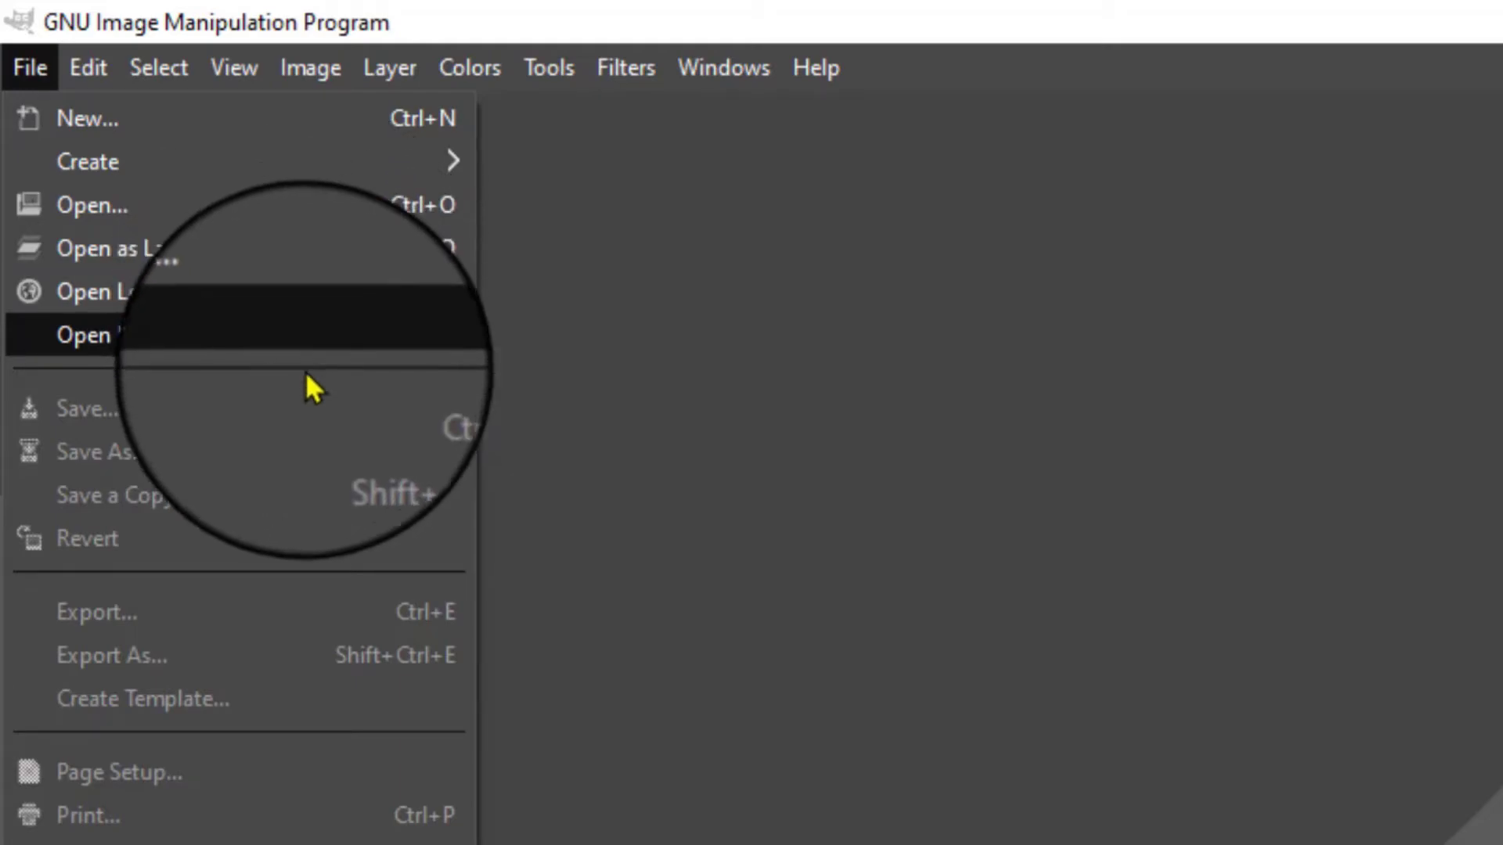
click(612, 72)
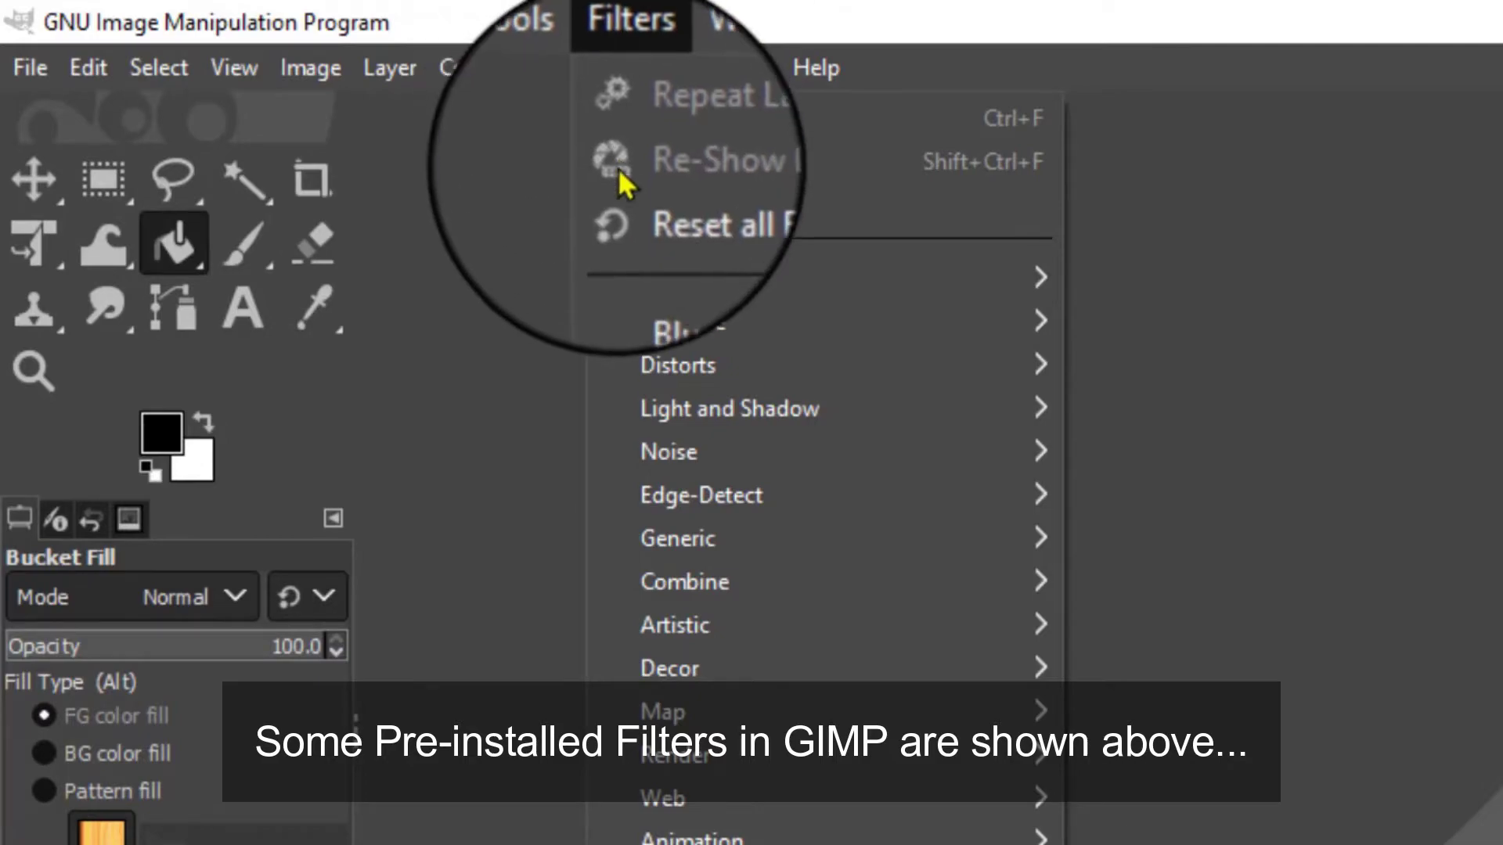
mouse_move(932, 299)
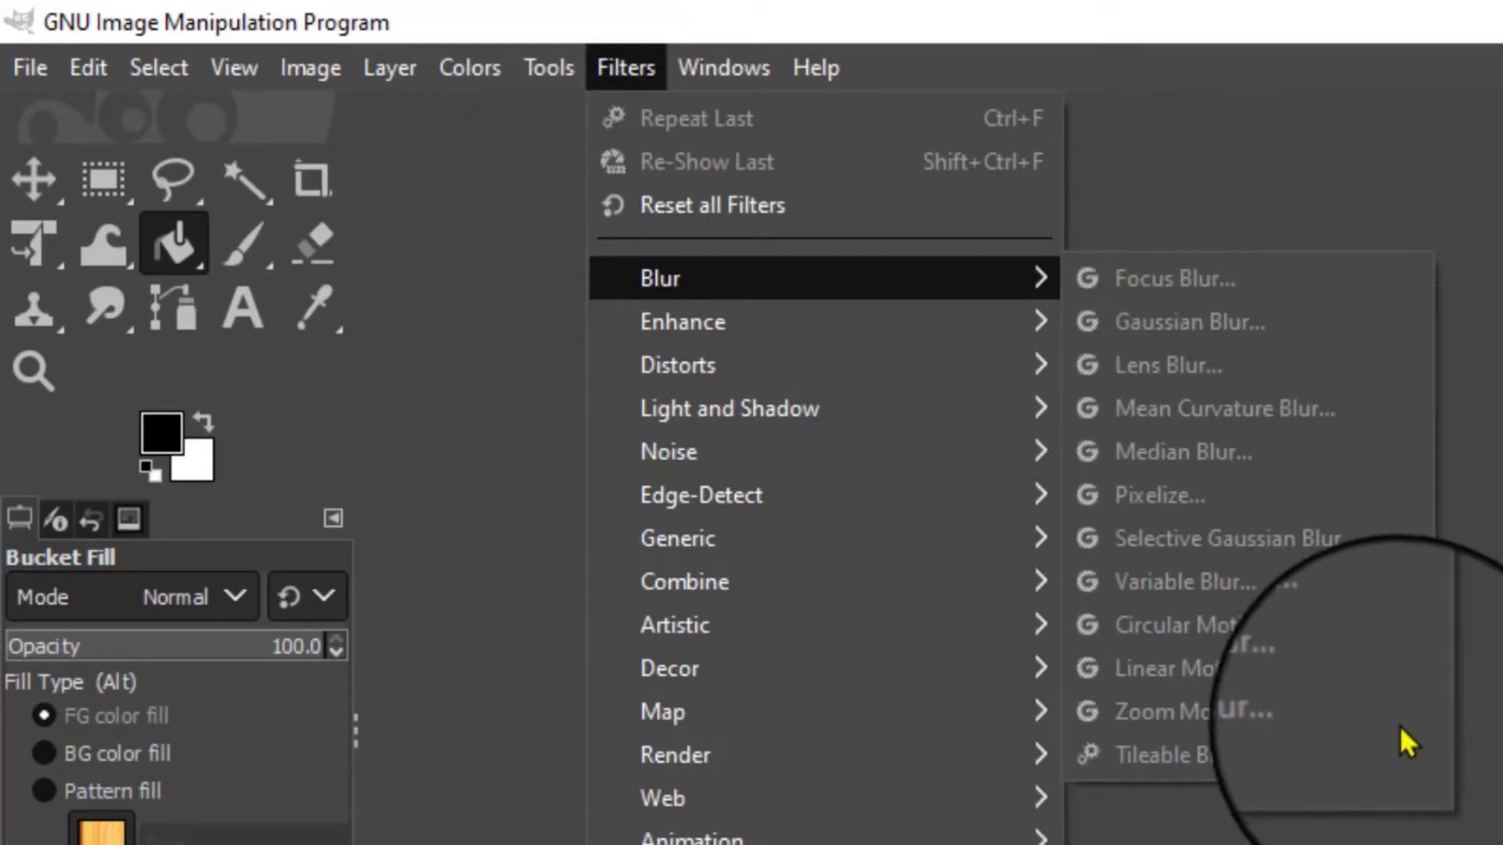
mouse_move(877, 320)
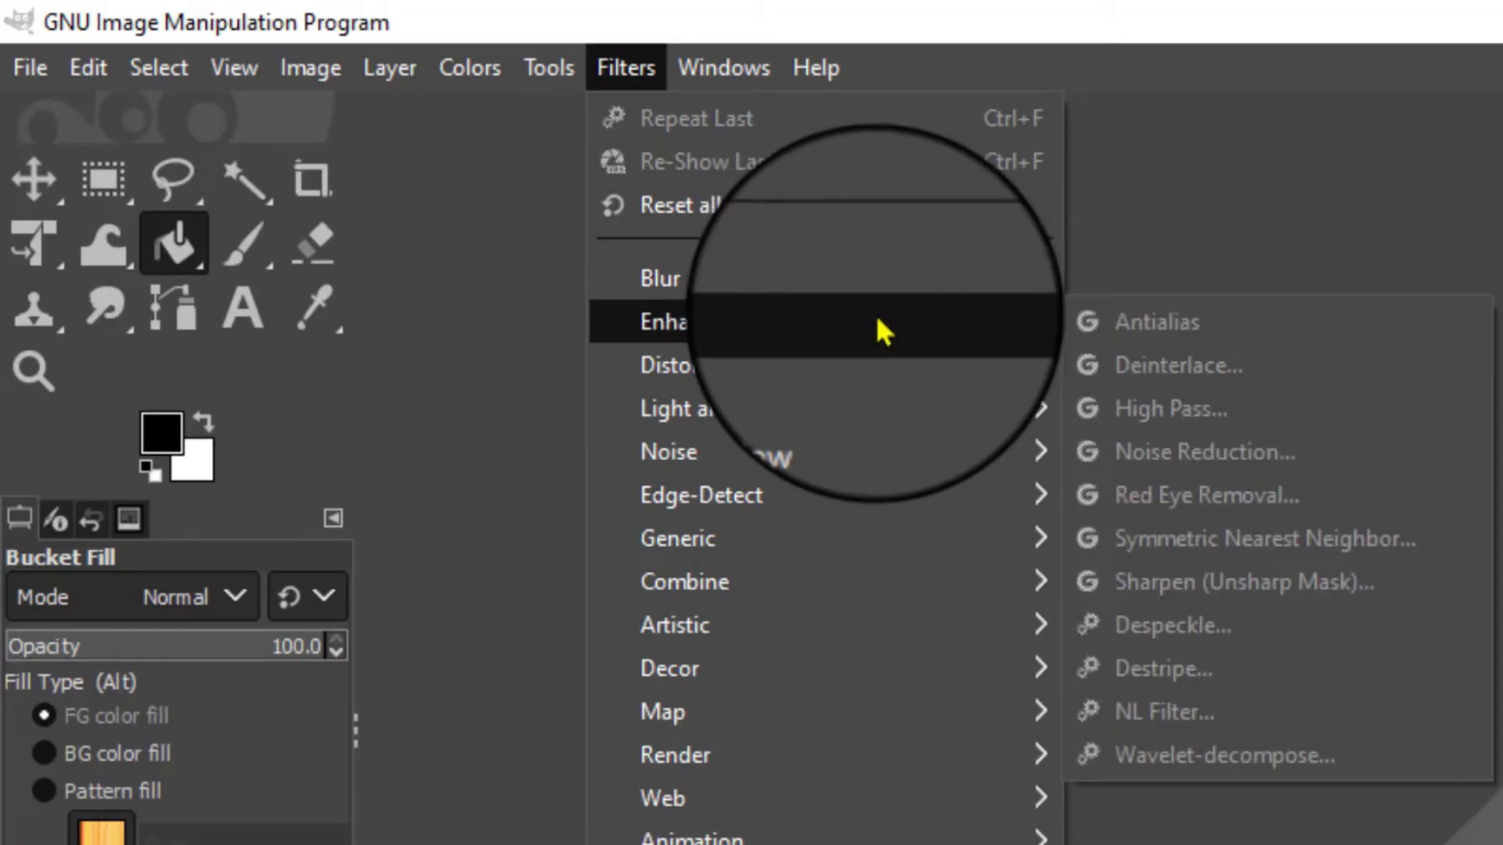
mouse_move(878, 368)
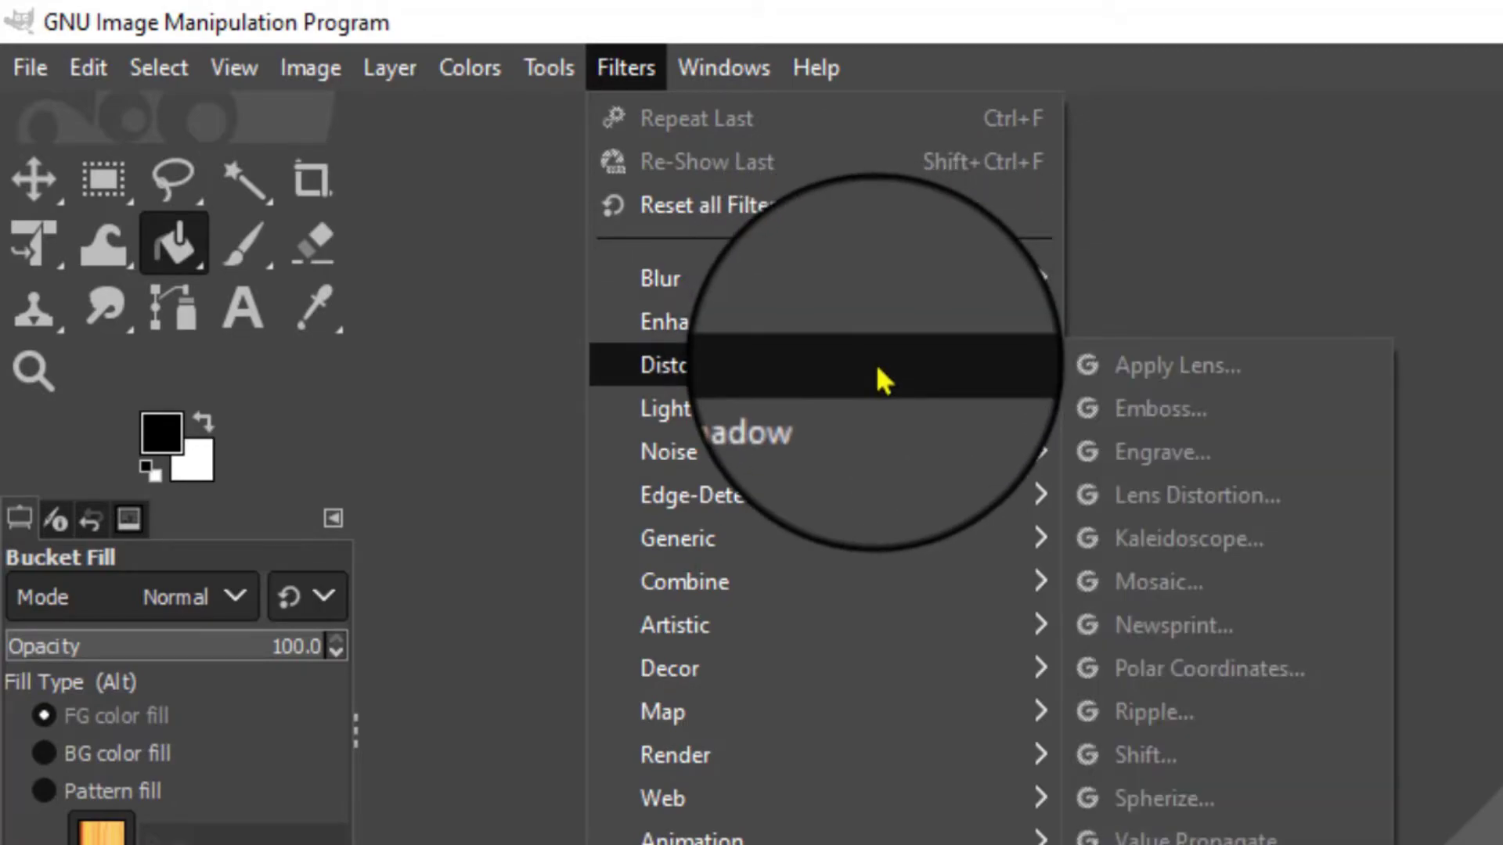
mouse_move(877, 404)
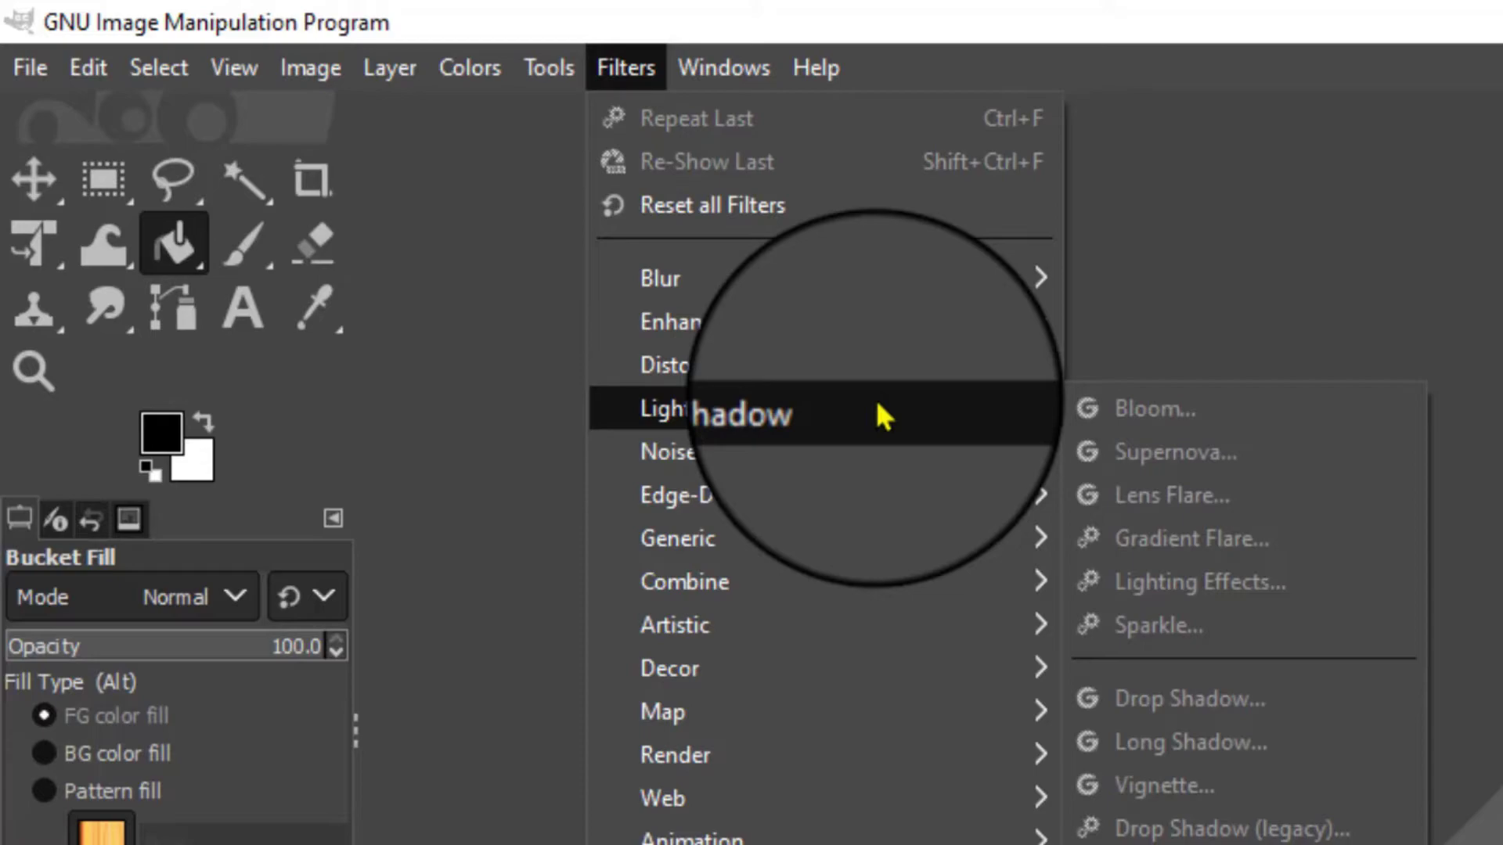
mouse_move(887, 454)
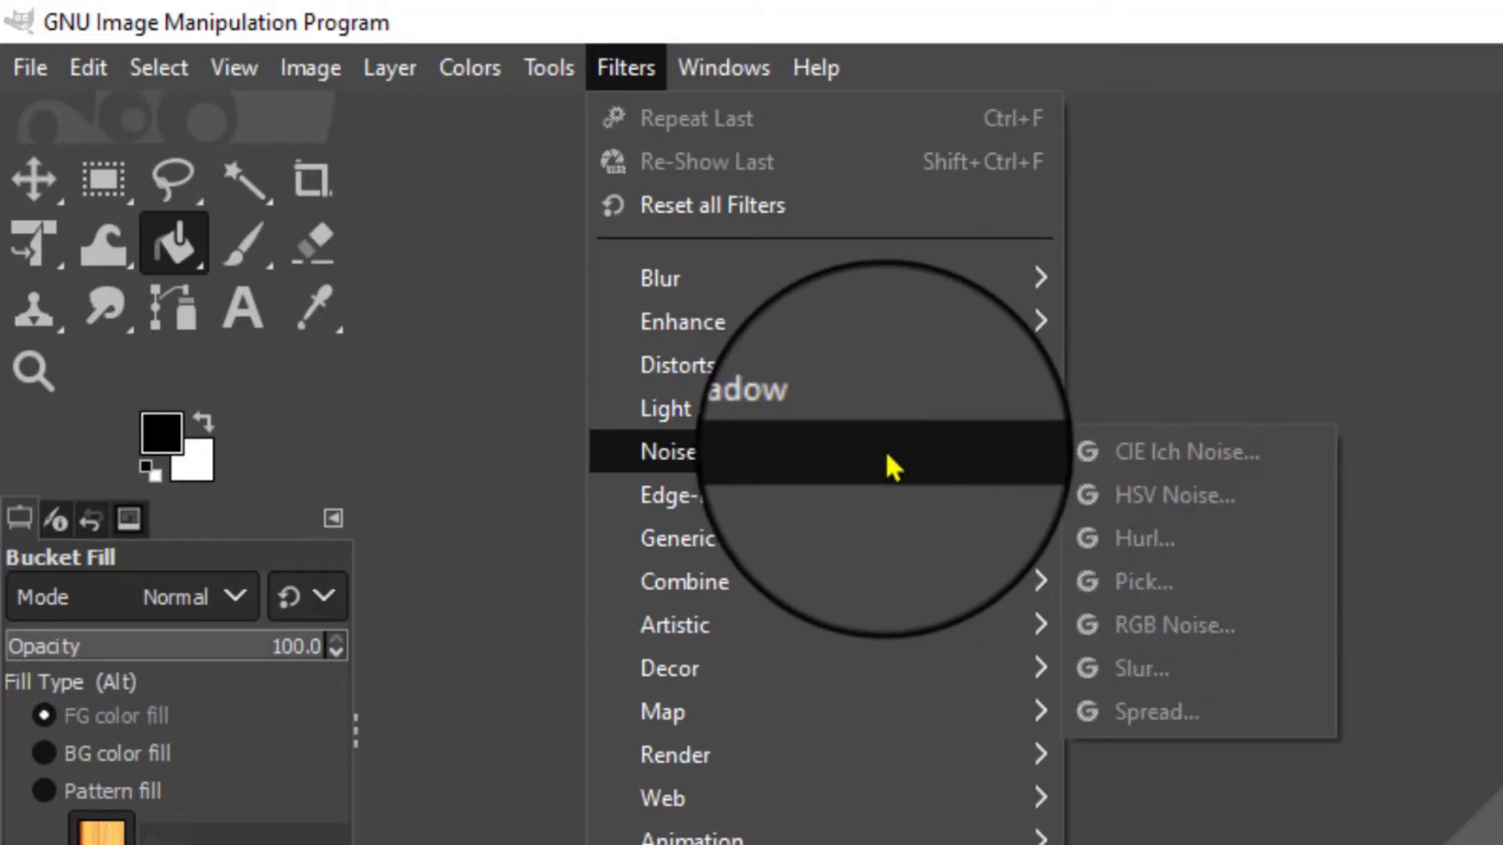
mouse_move(887, 505)
mouse_move(896, 532)
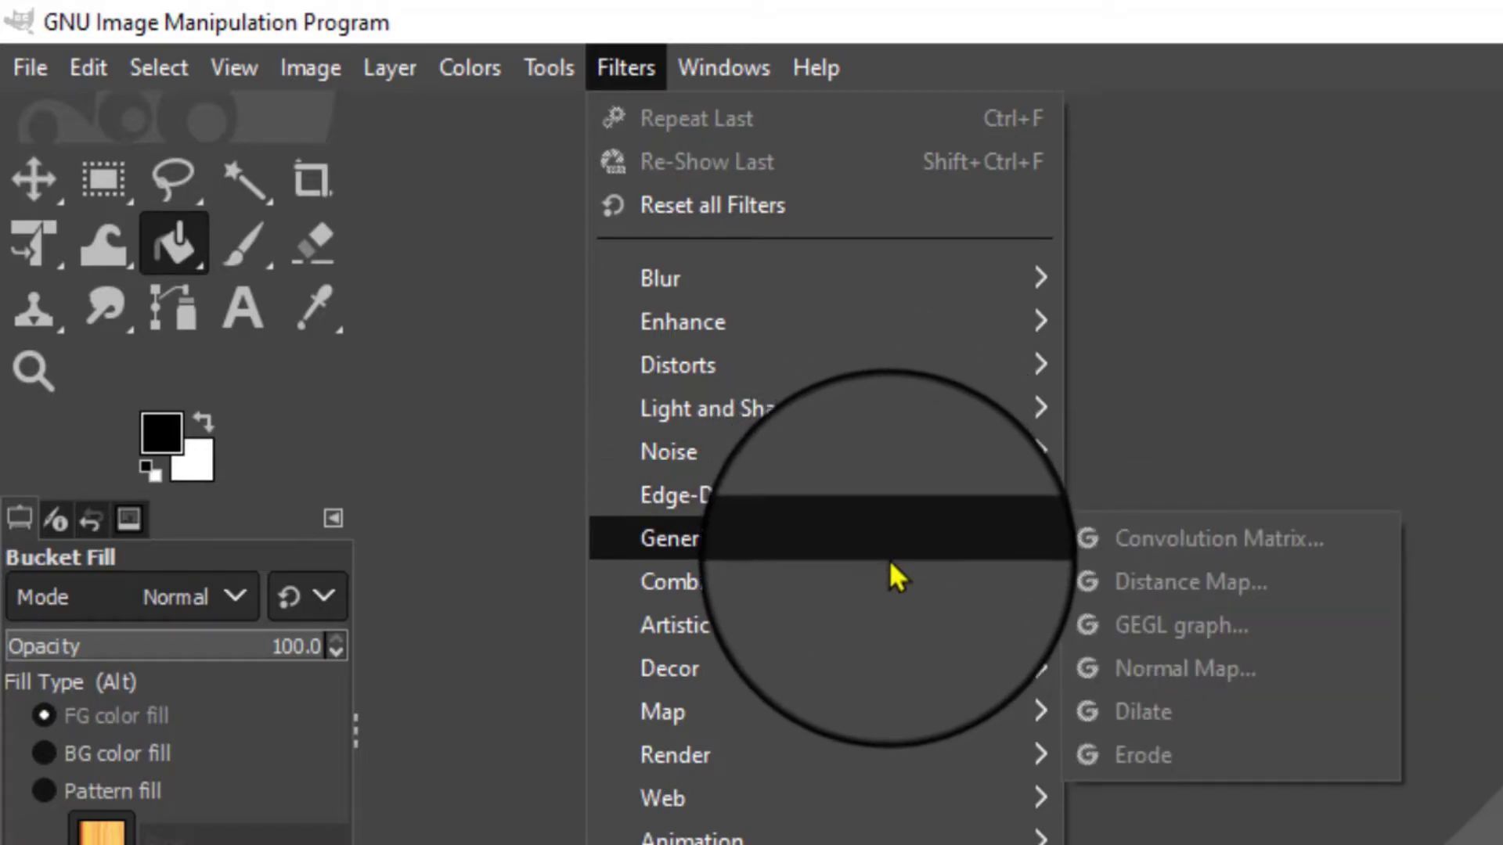
mouse_move(897, 588)
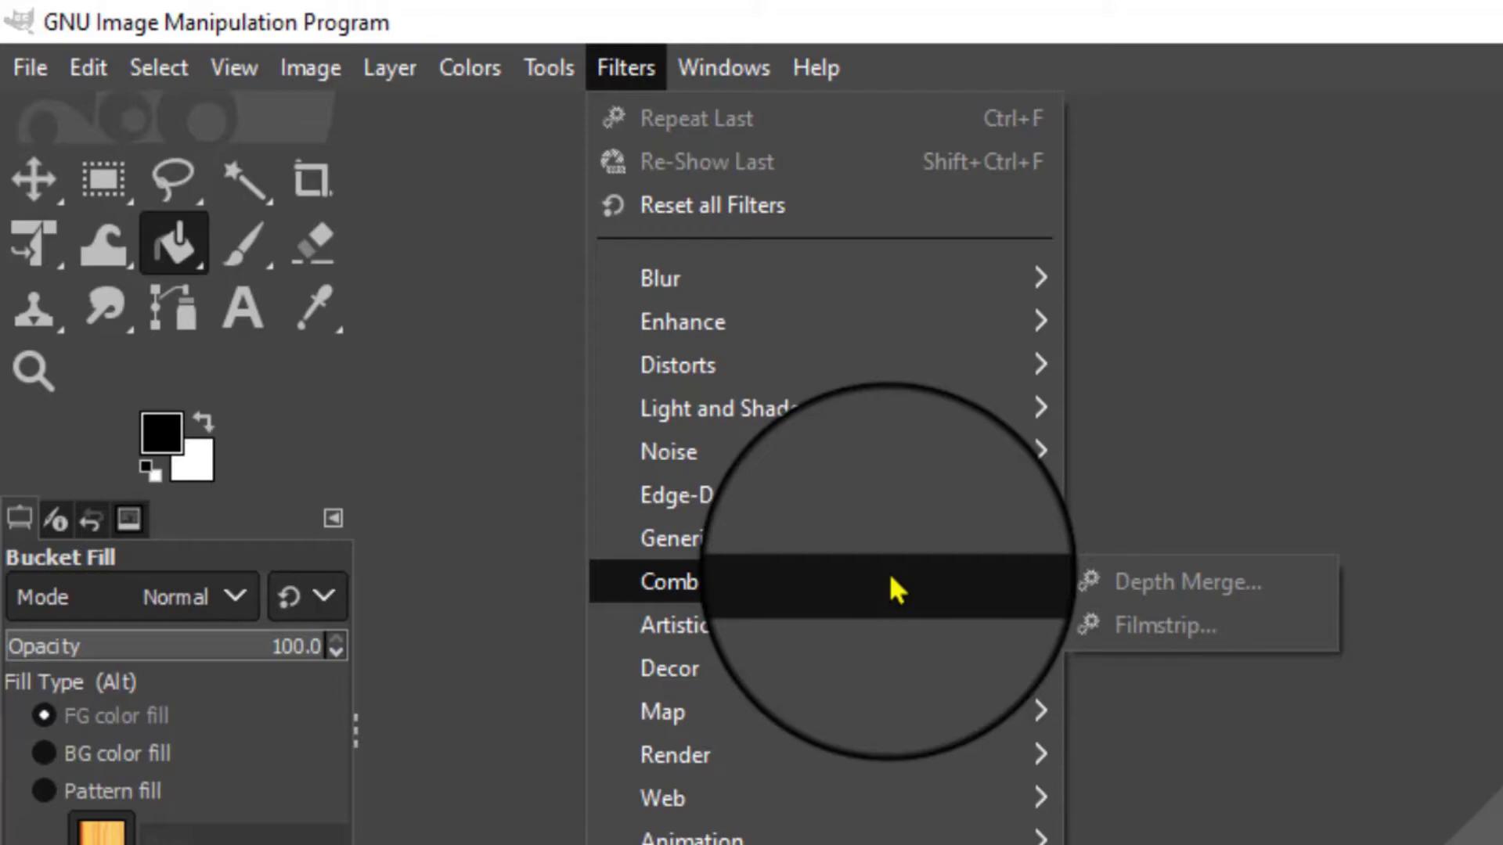
mouse_move(887, 624)
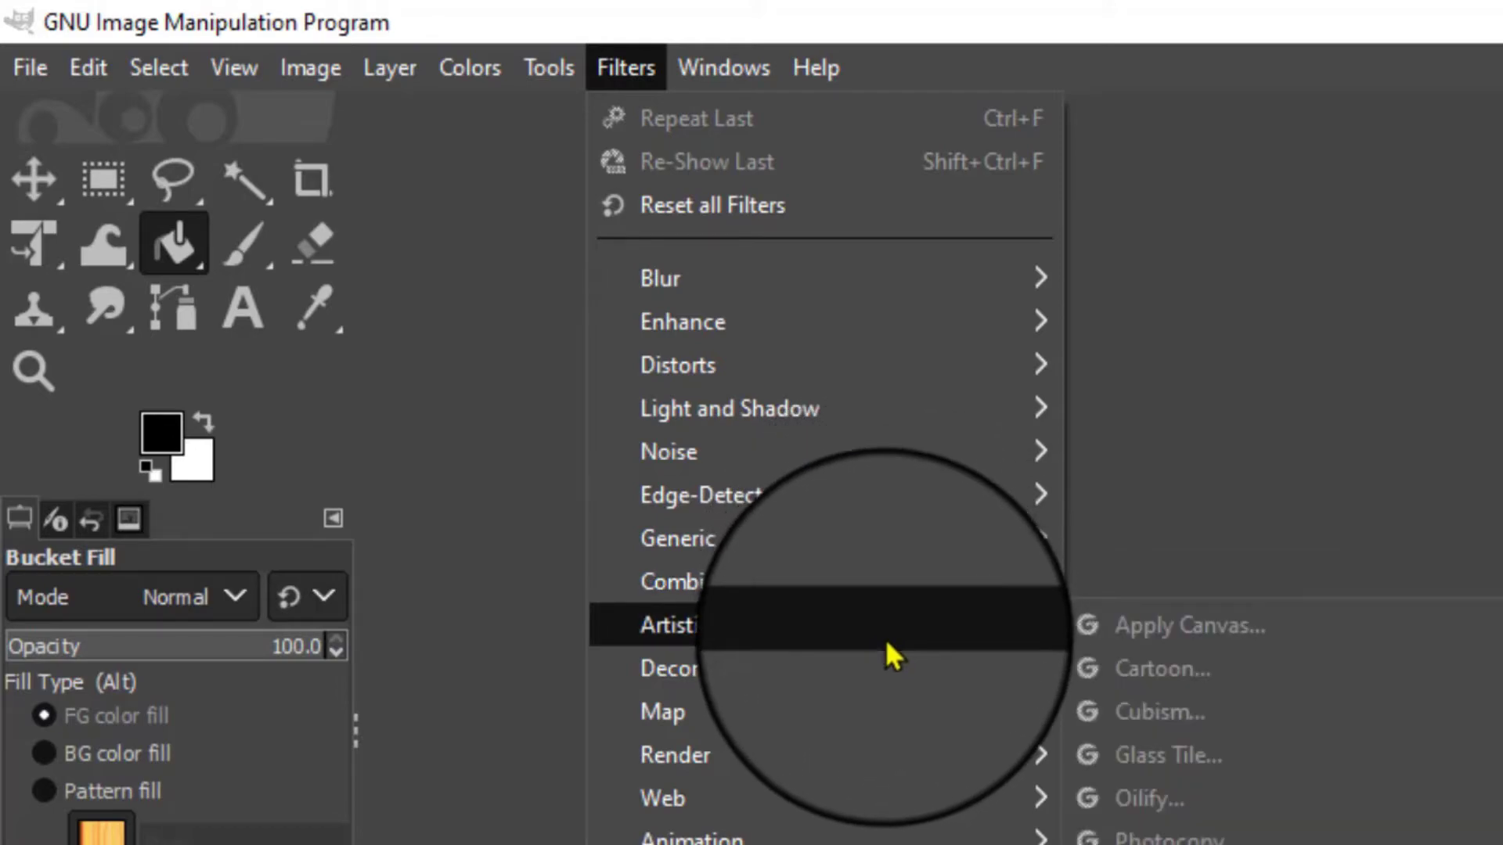
mouse_move(878, 661)
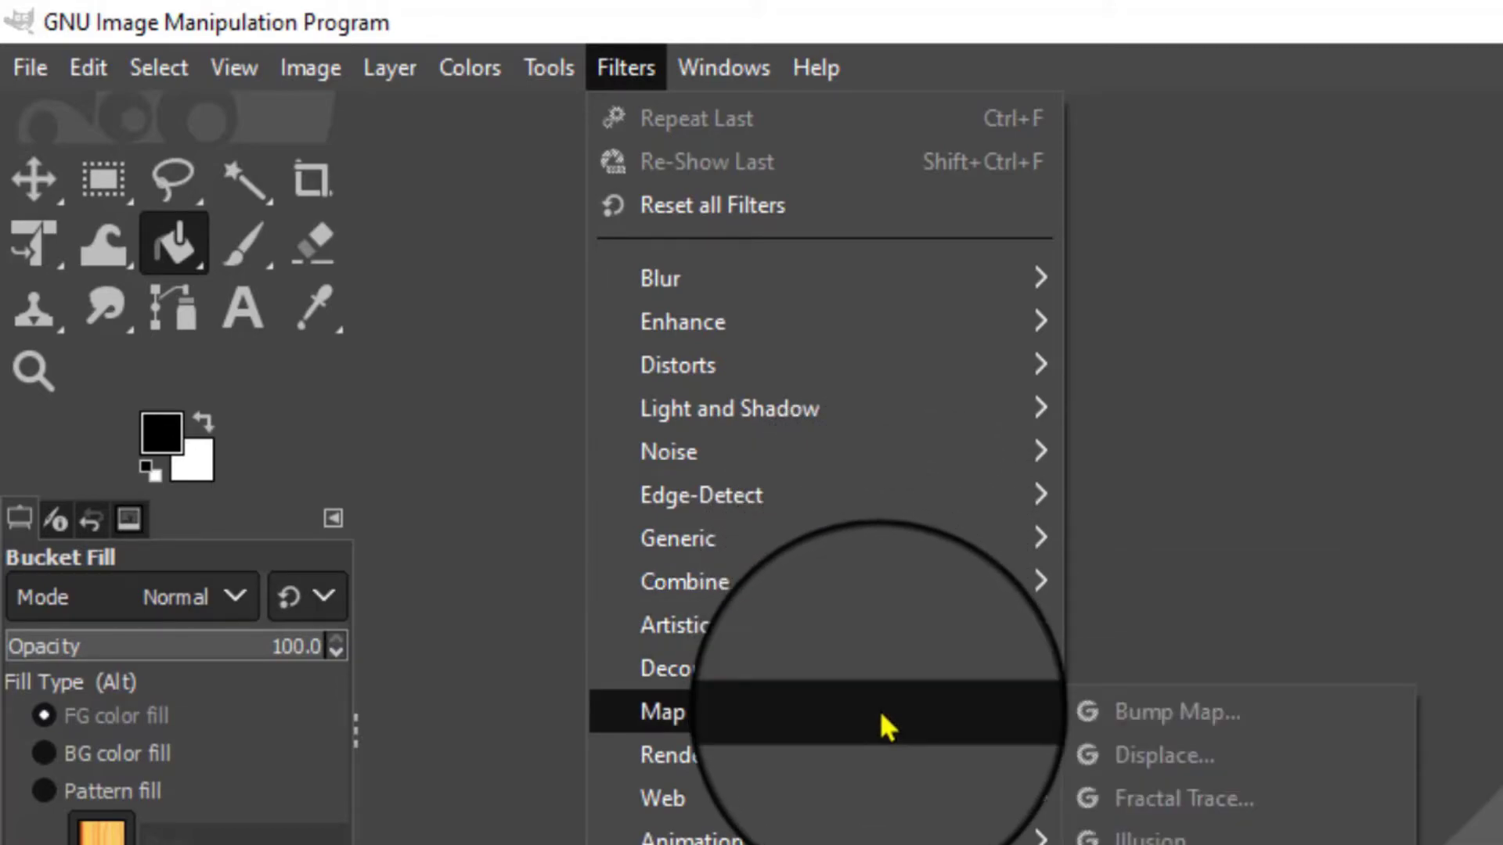
mouse_move(883, 773)
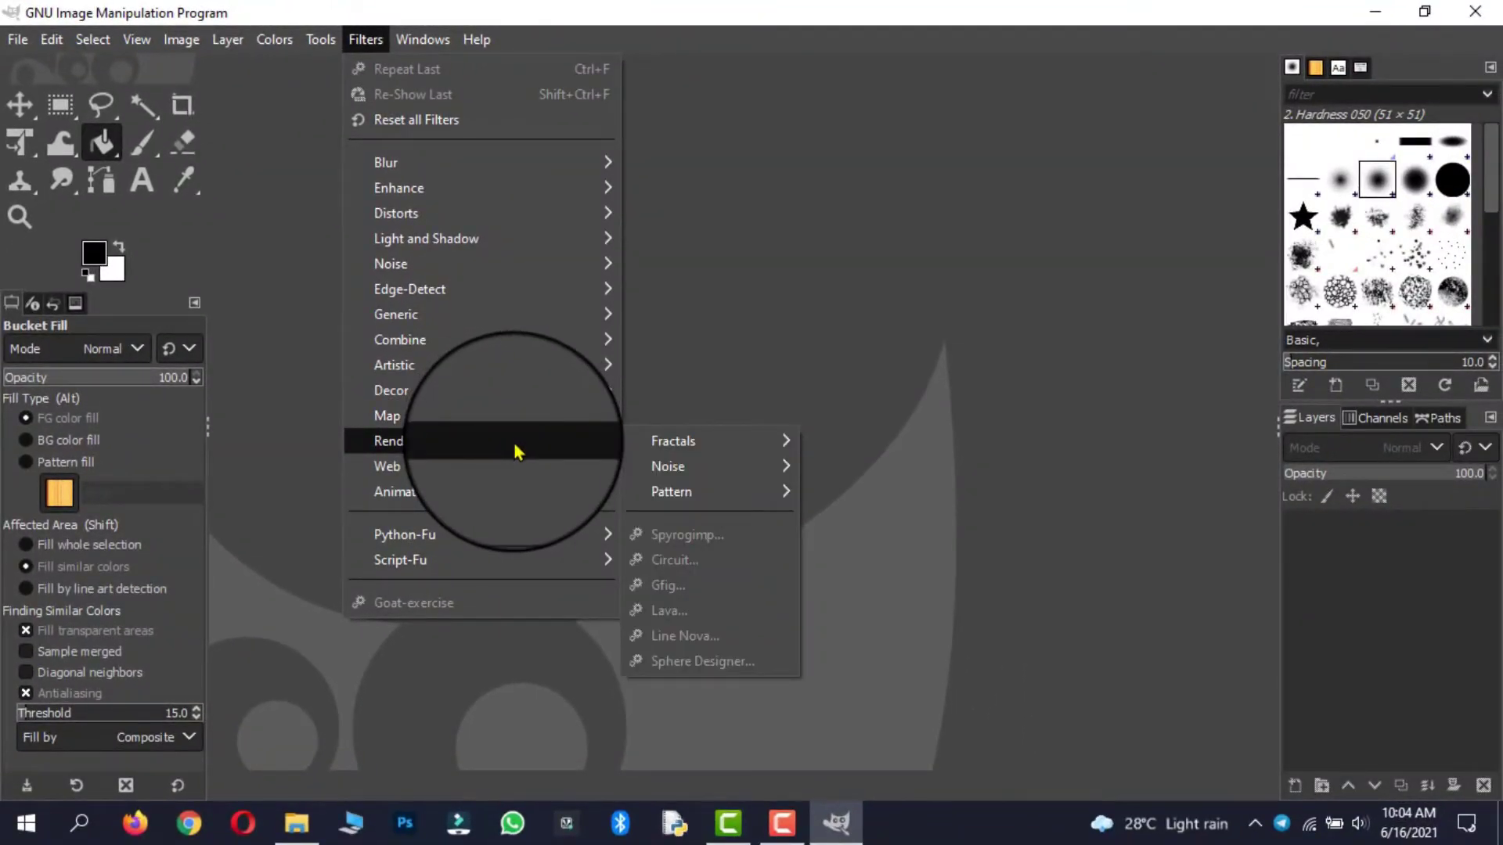
mouse_move(513, 490)
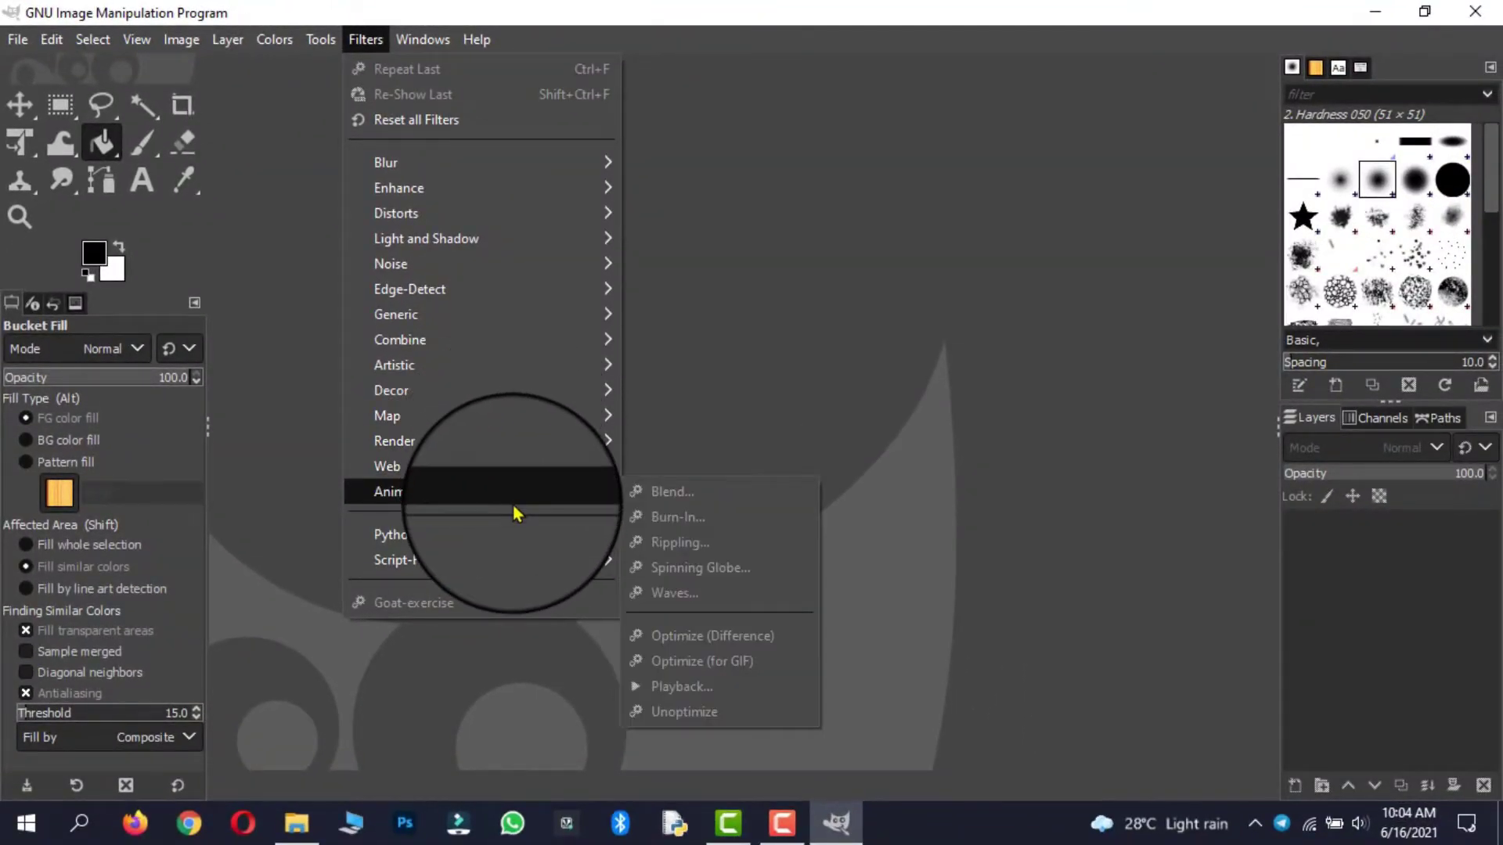
mouse_move(568, 570)
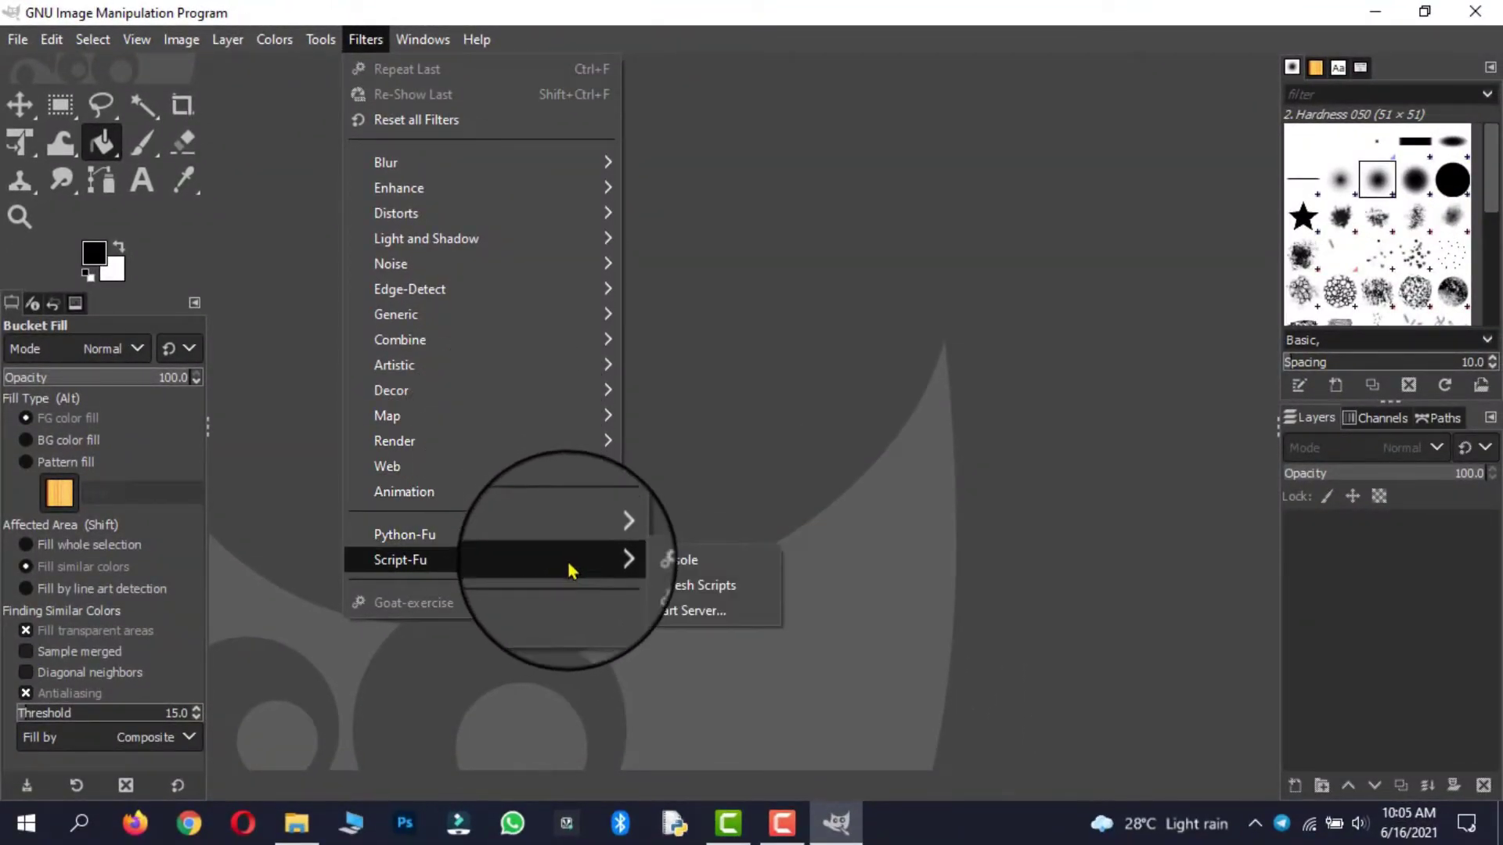
Step: Look at the window layout options, including the Top, Bottom, Left and Right tab positions
mouse_move(426, 39)
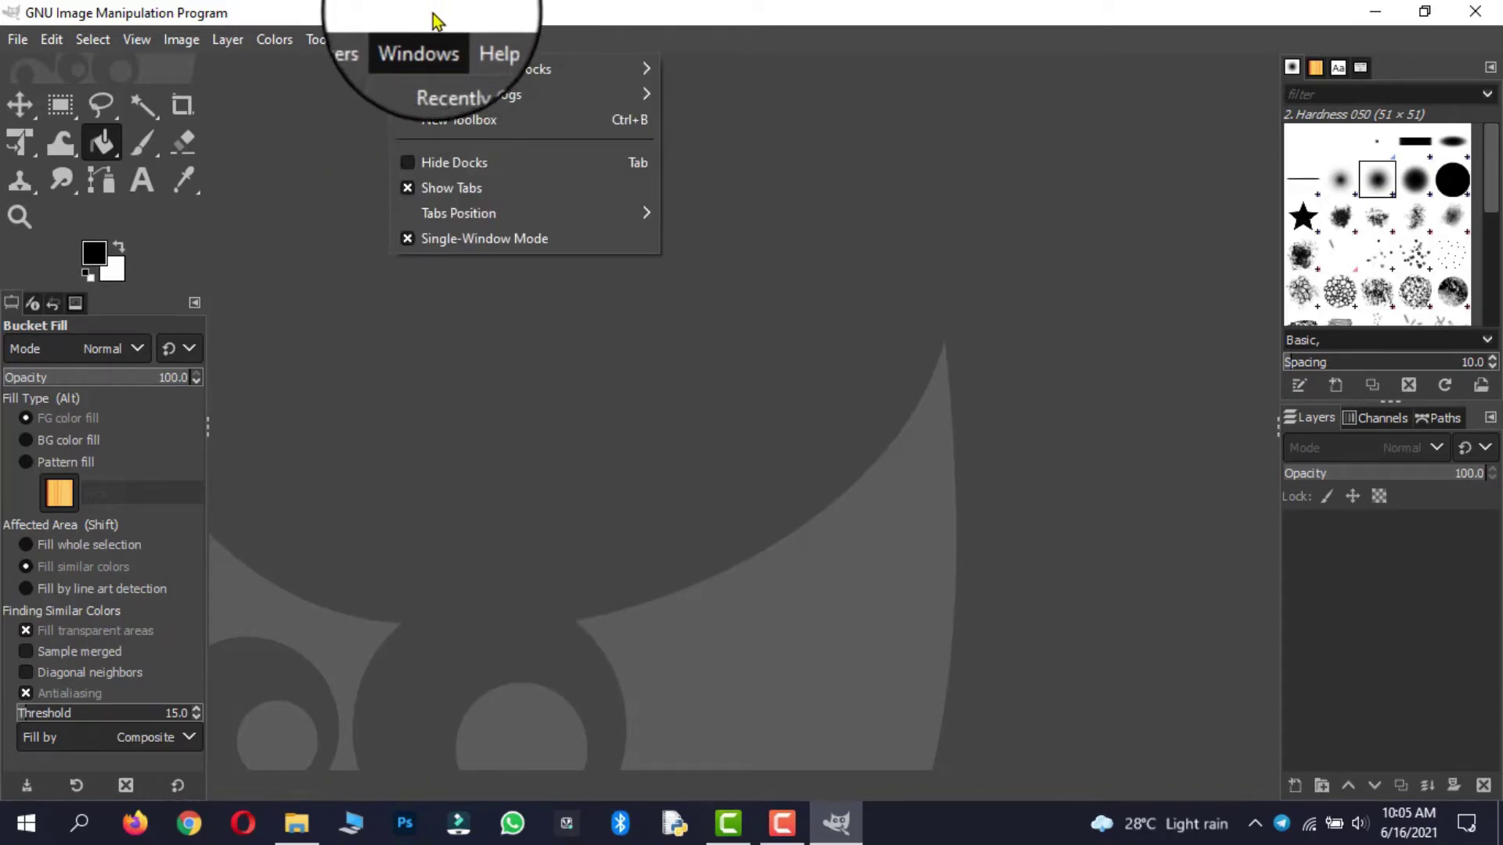
mouse_move(496, 215)
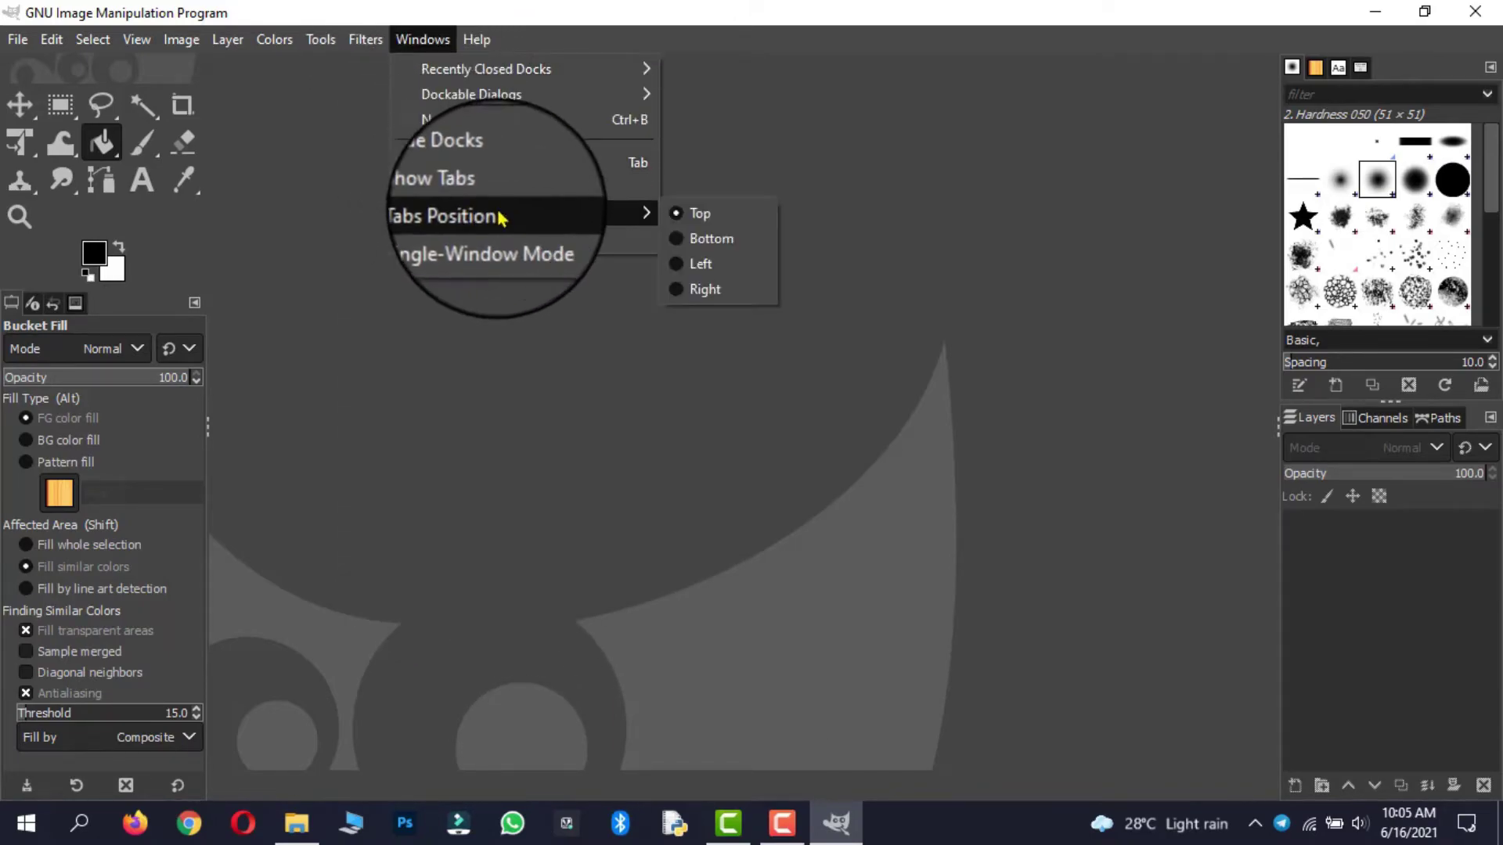
click(712, 240)
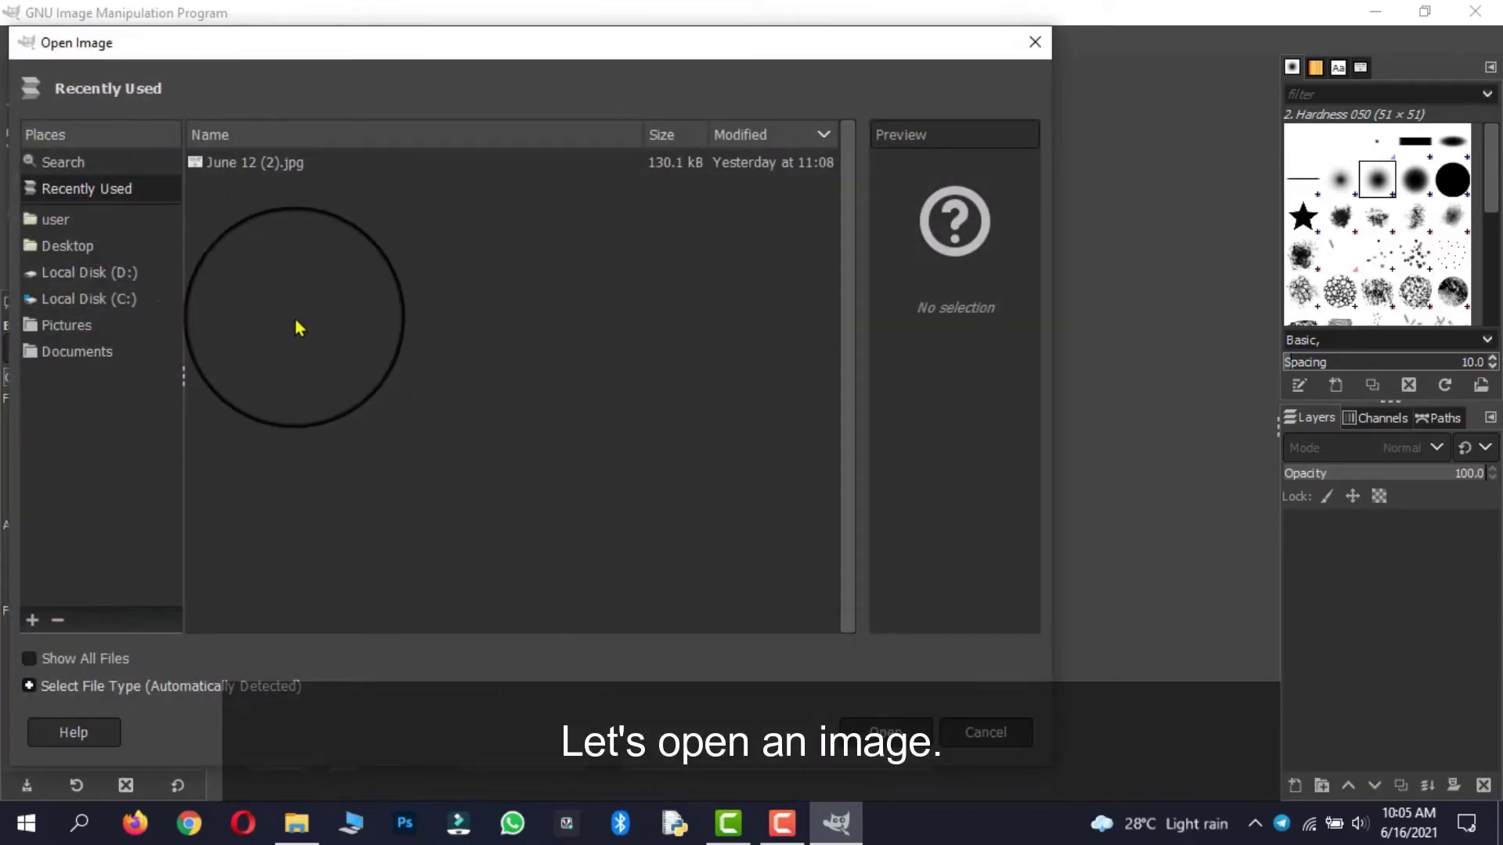
Step: Open the image ending in sBHC-1QHSzU-unsplash.jpg from the Wallpapers folder inside Images on Local Disk (D:)
click(86, 298)
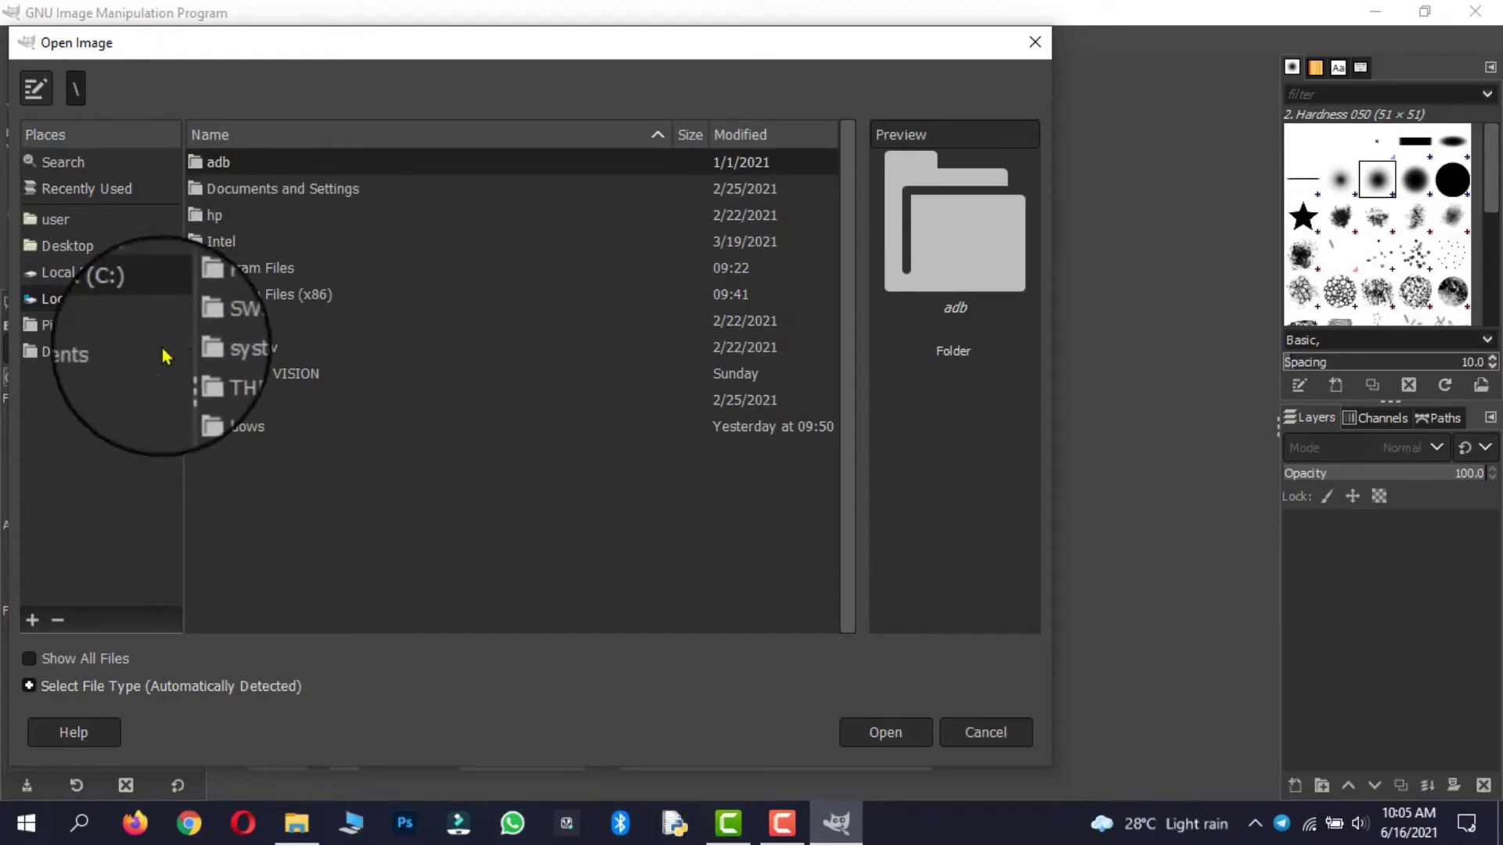
click(98, 271)
double_click(245, 217)
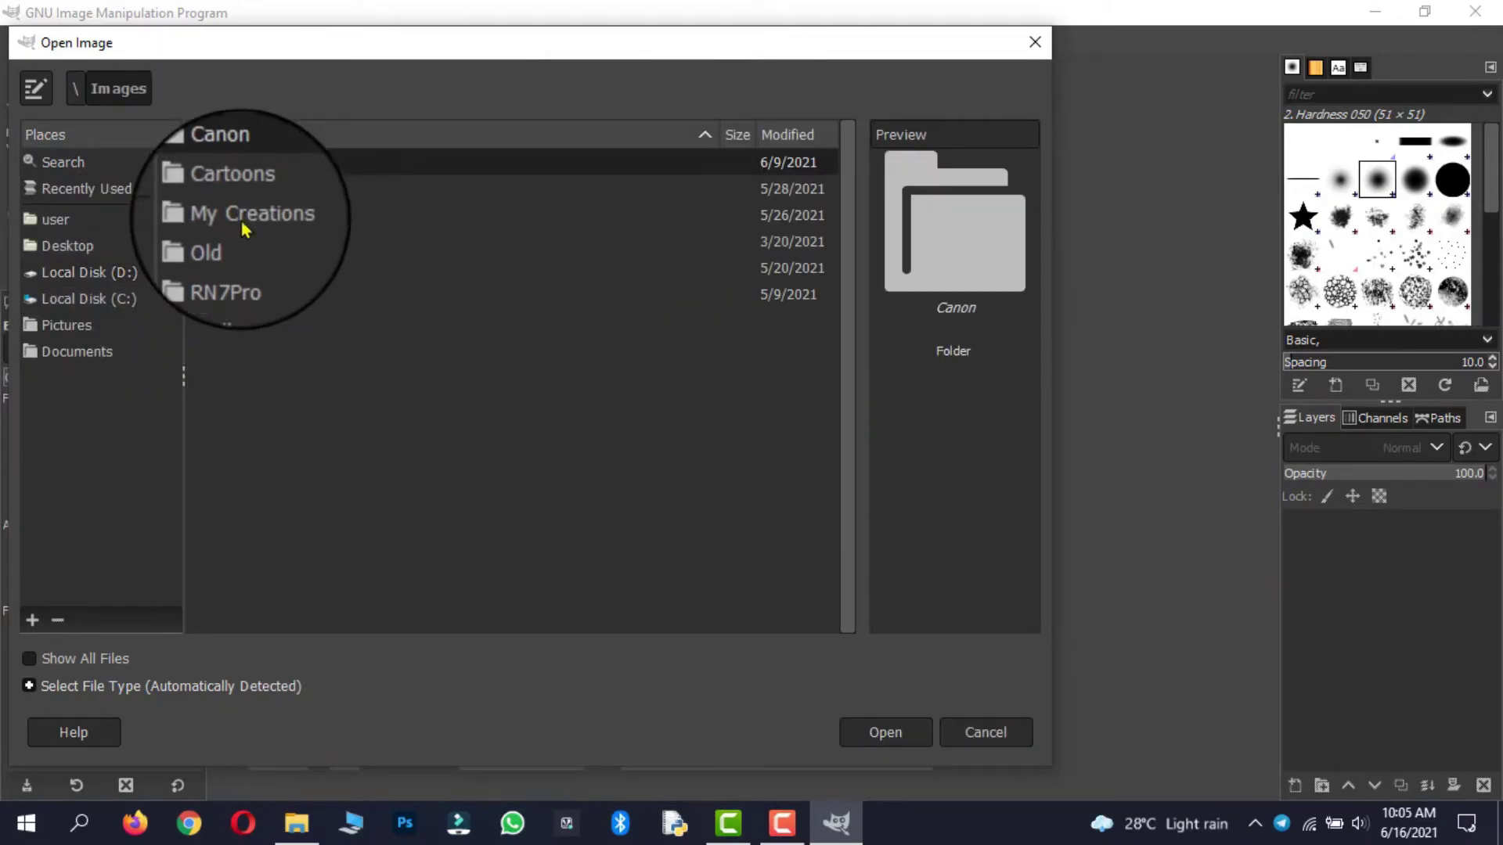
double_click(252, 295)
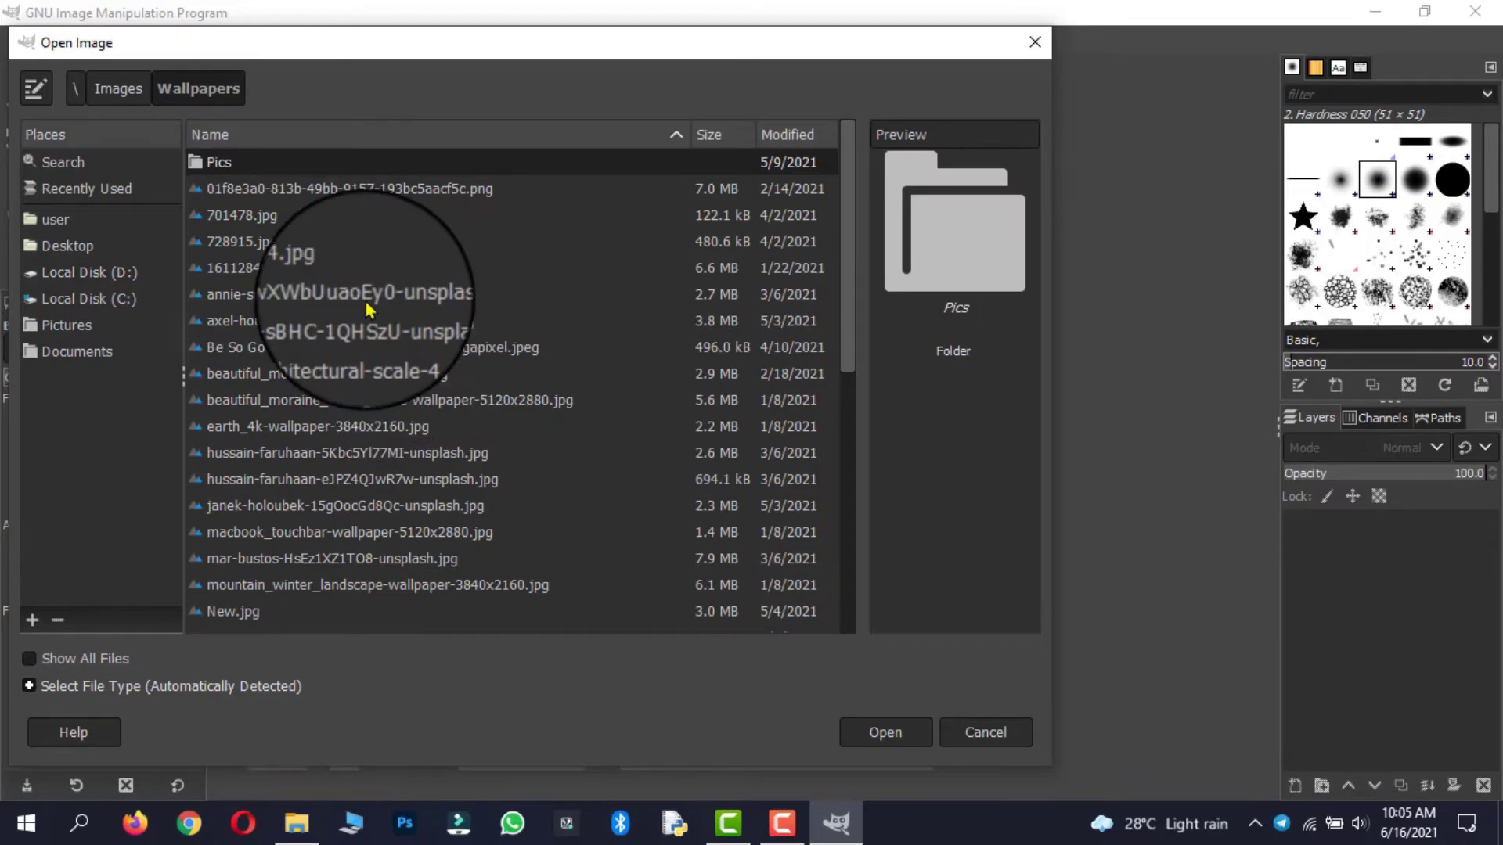
click(344, 321)
click(915, 736)
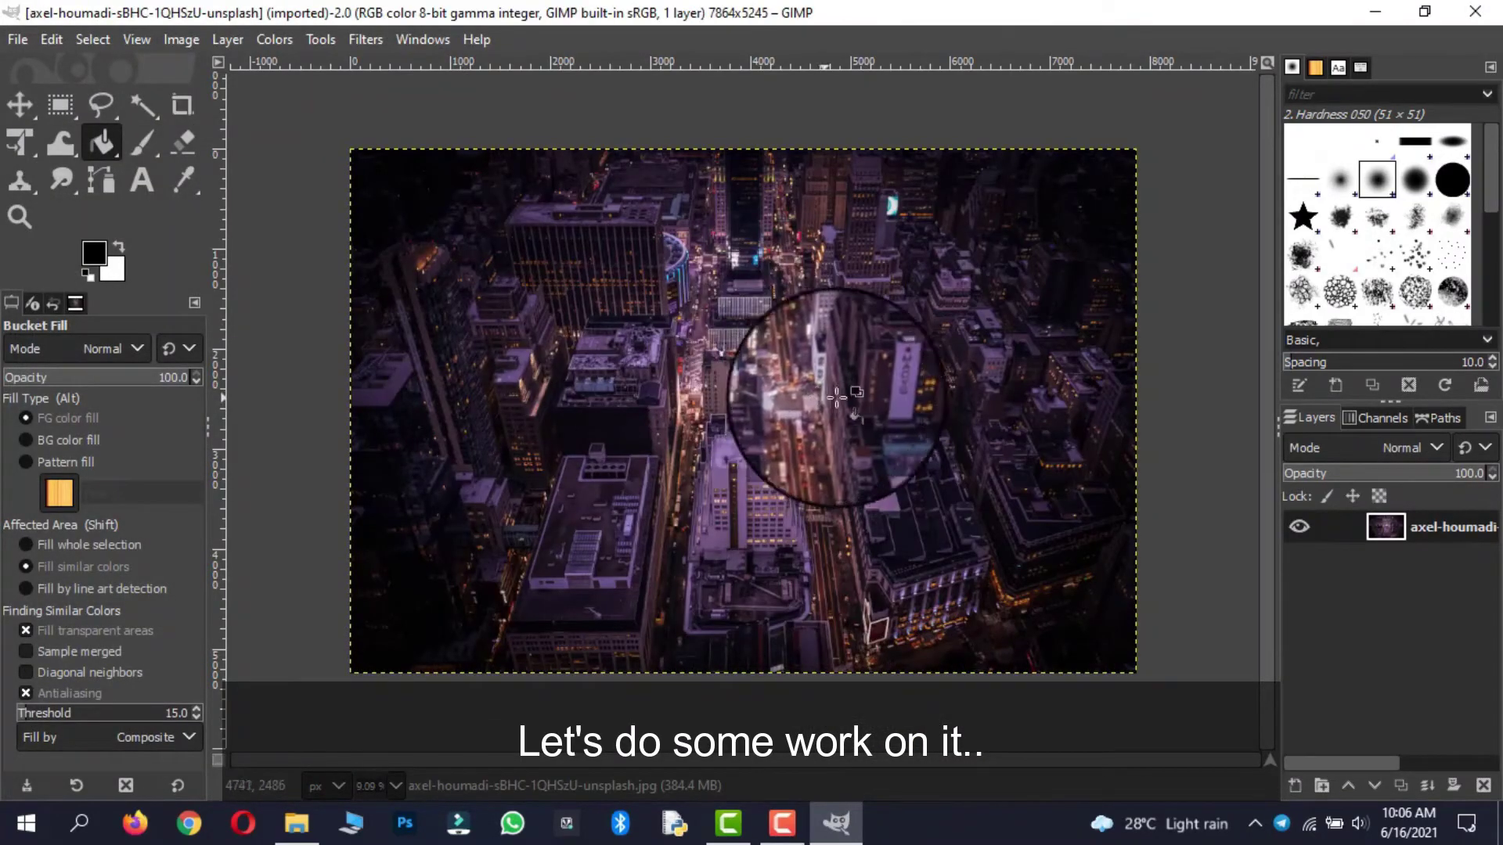
Step: Try shifting the city image layer slightly with the Move tool and undo the move
click(19, 104)
drag(769, 312, 732, 288)
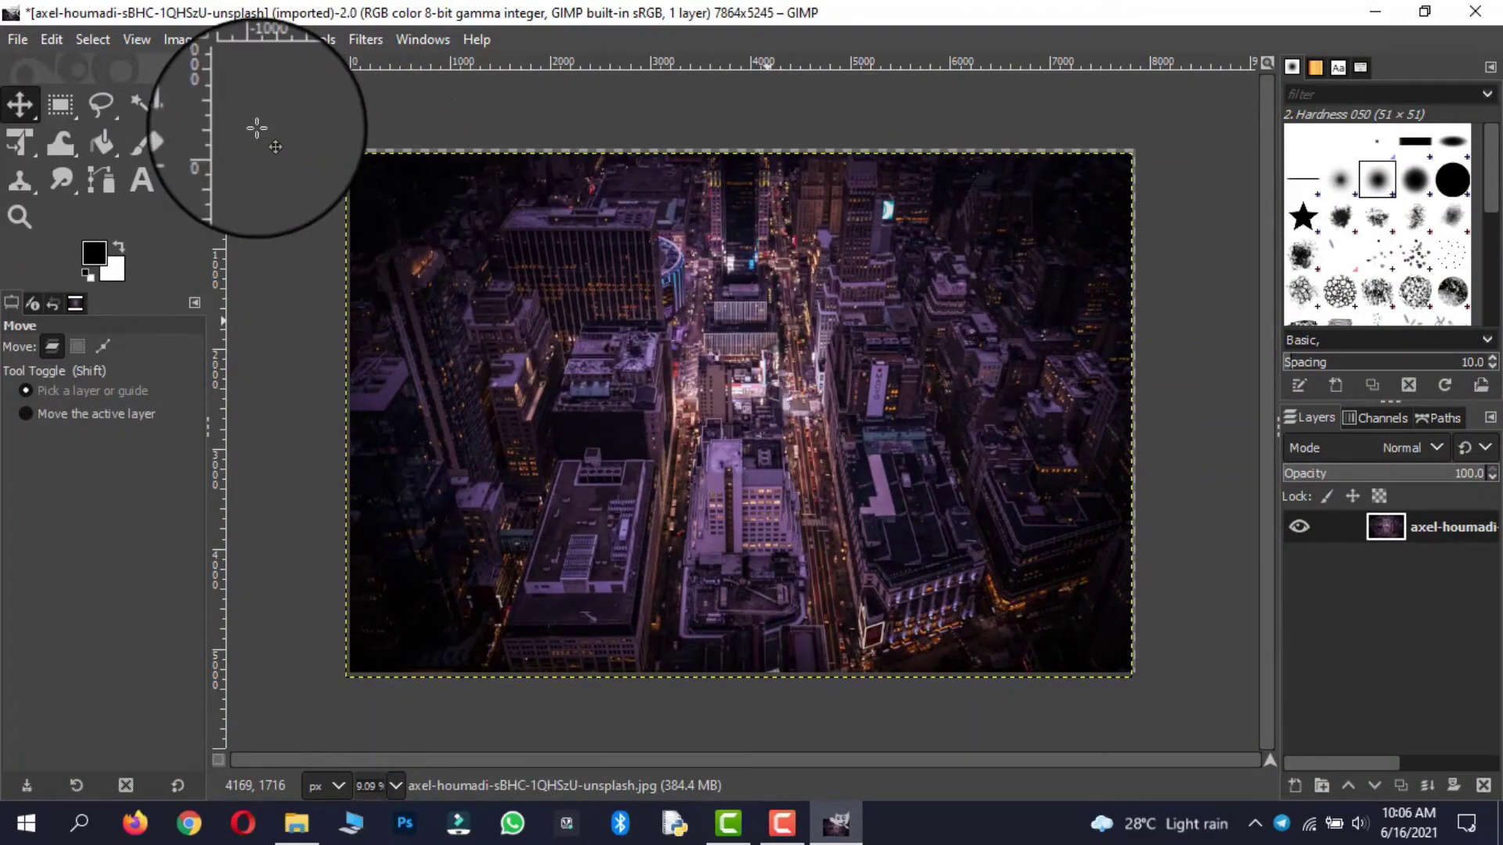
key(ctrl+z)
key(ctrl+z)
key(ctrl+z)
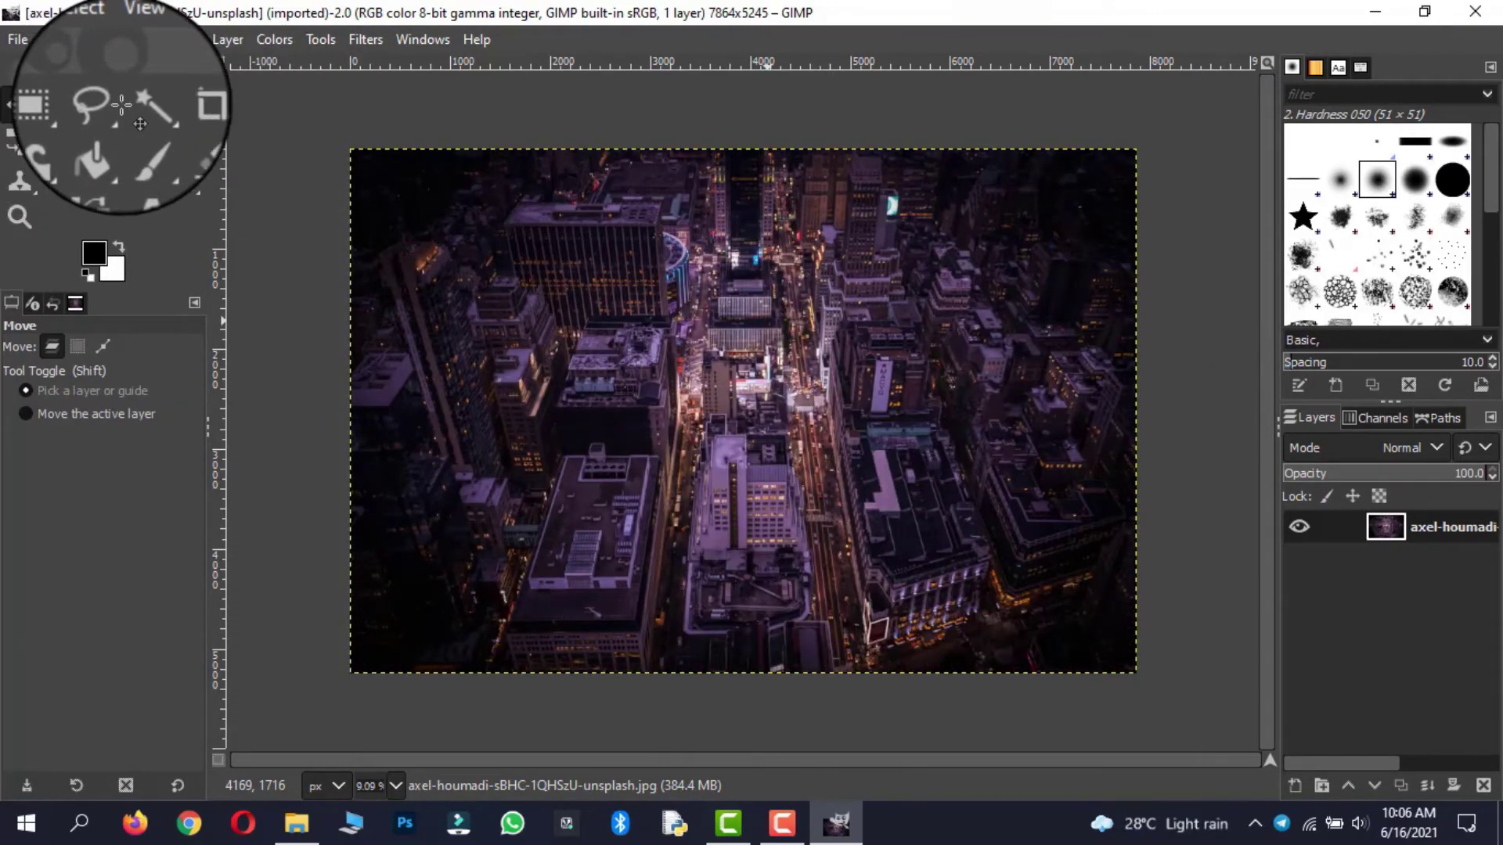
Step: Crop the city image to about 7271 × 4565 px, trimming a narrow margin from all four edges
click(182, 104)
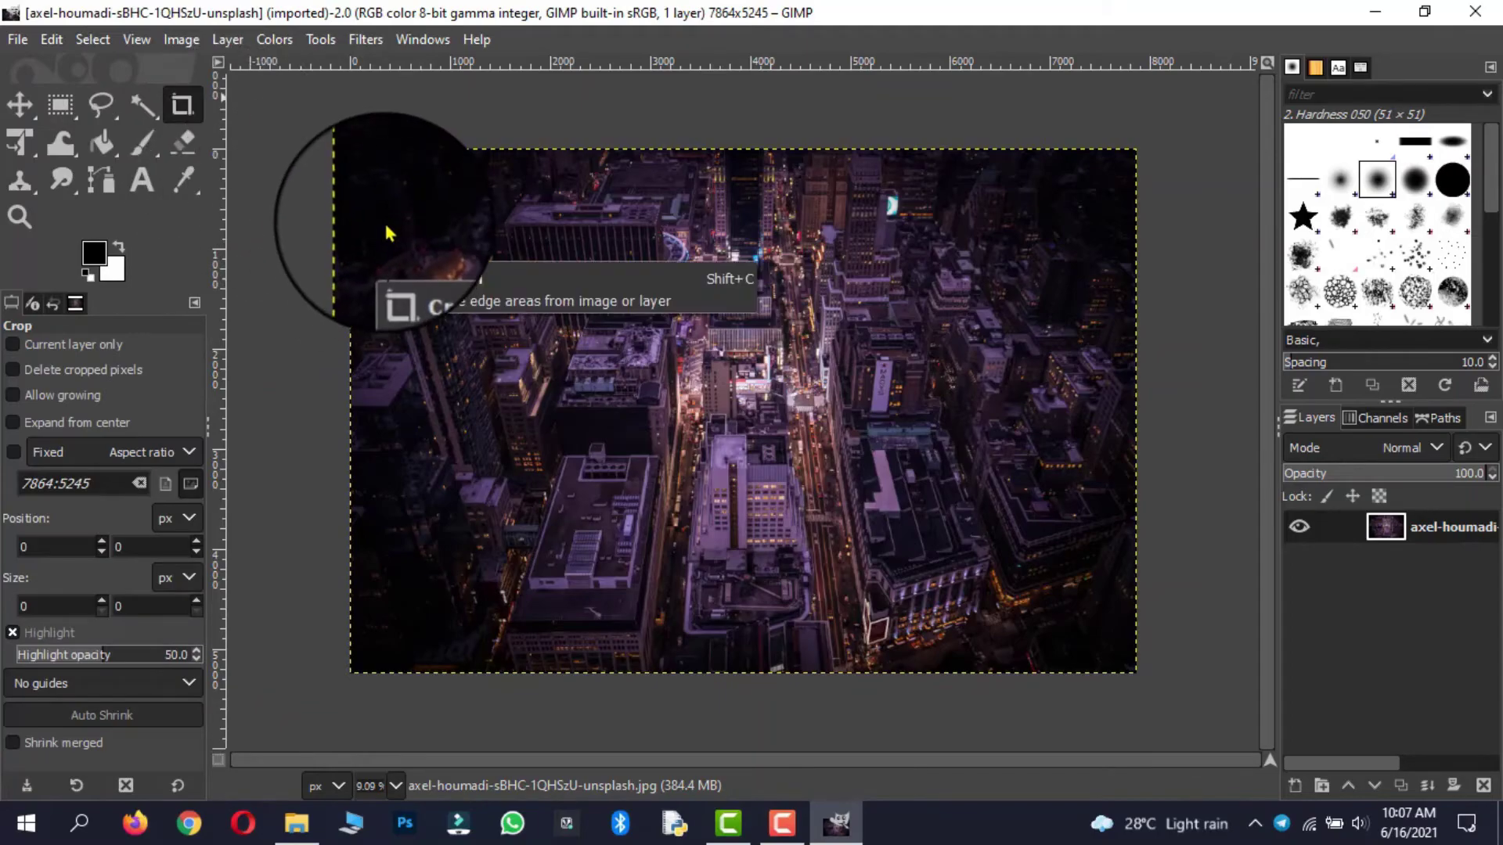
drag(388, 194, 1116, 649)
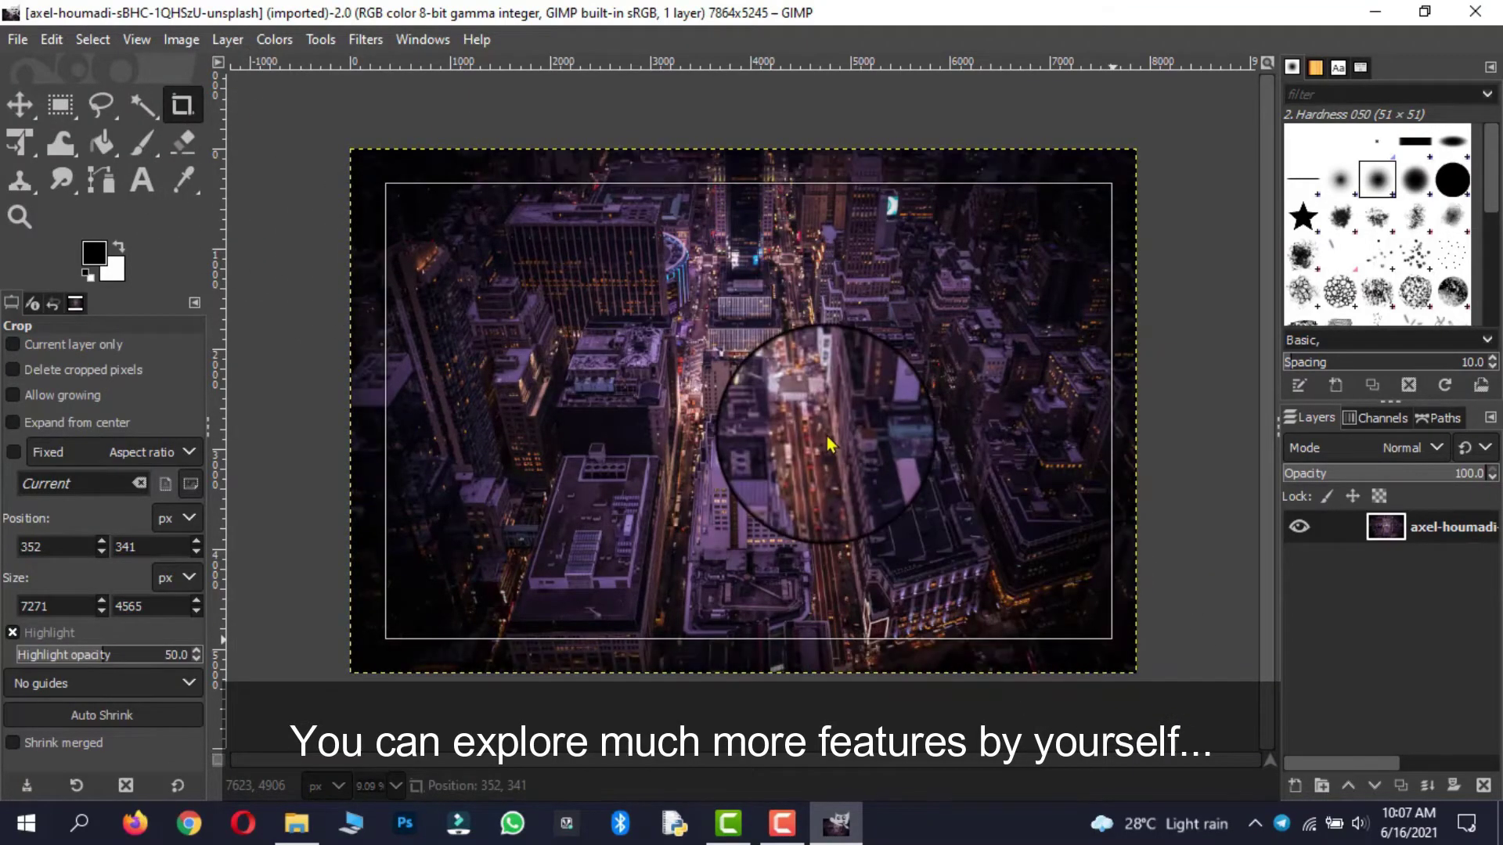
click(830, 443)
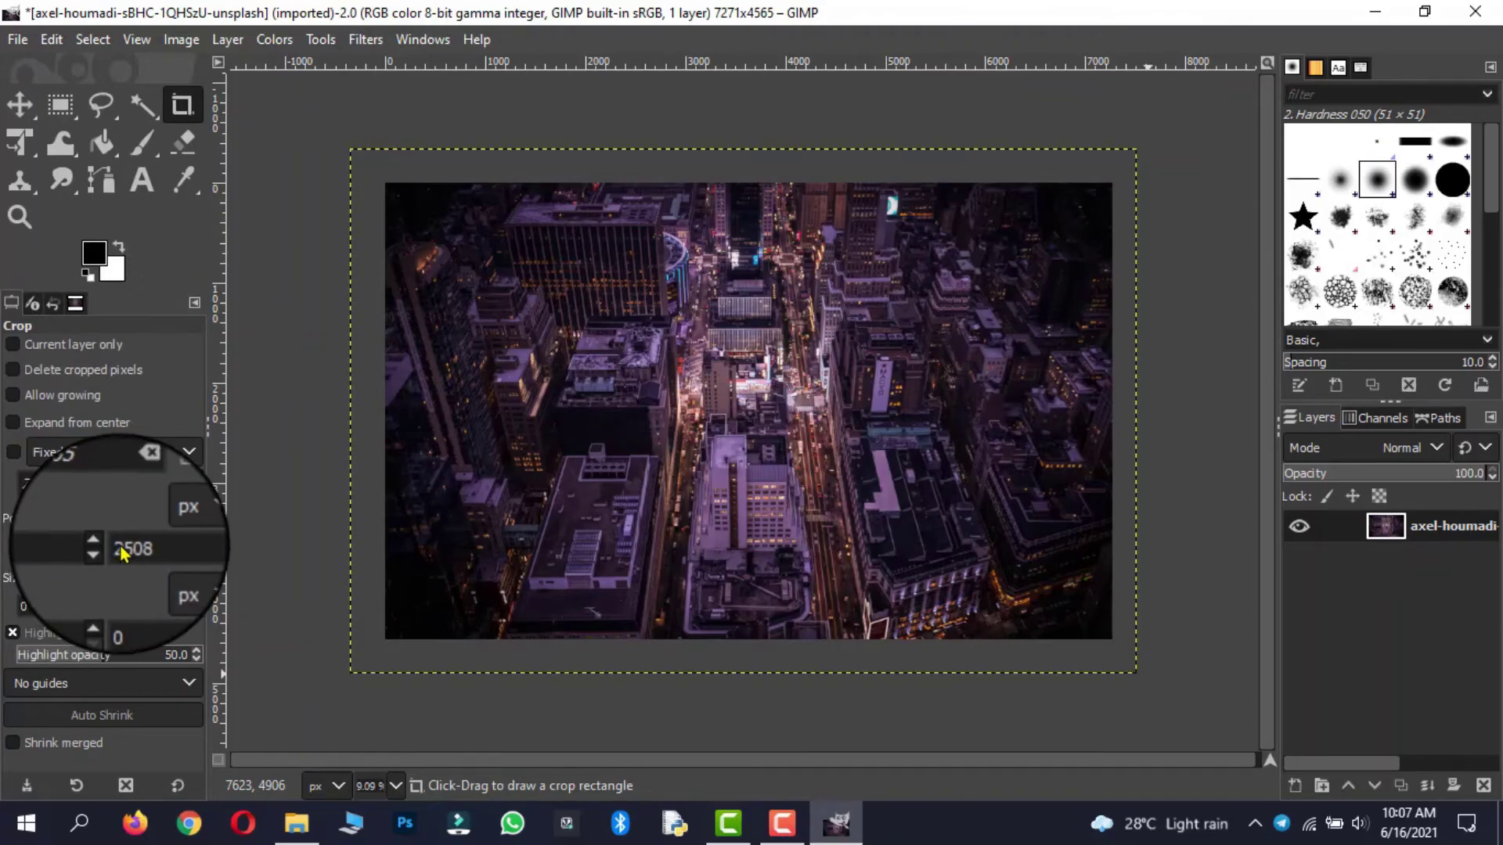
Step: Add the text SUPREME STUDIOS near the image's upper-left corner and set its color to the white background color
click(149, 182)
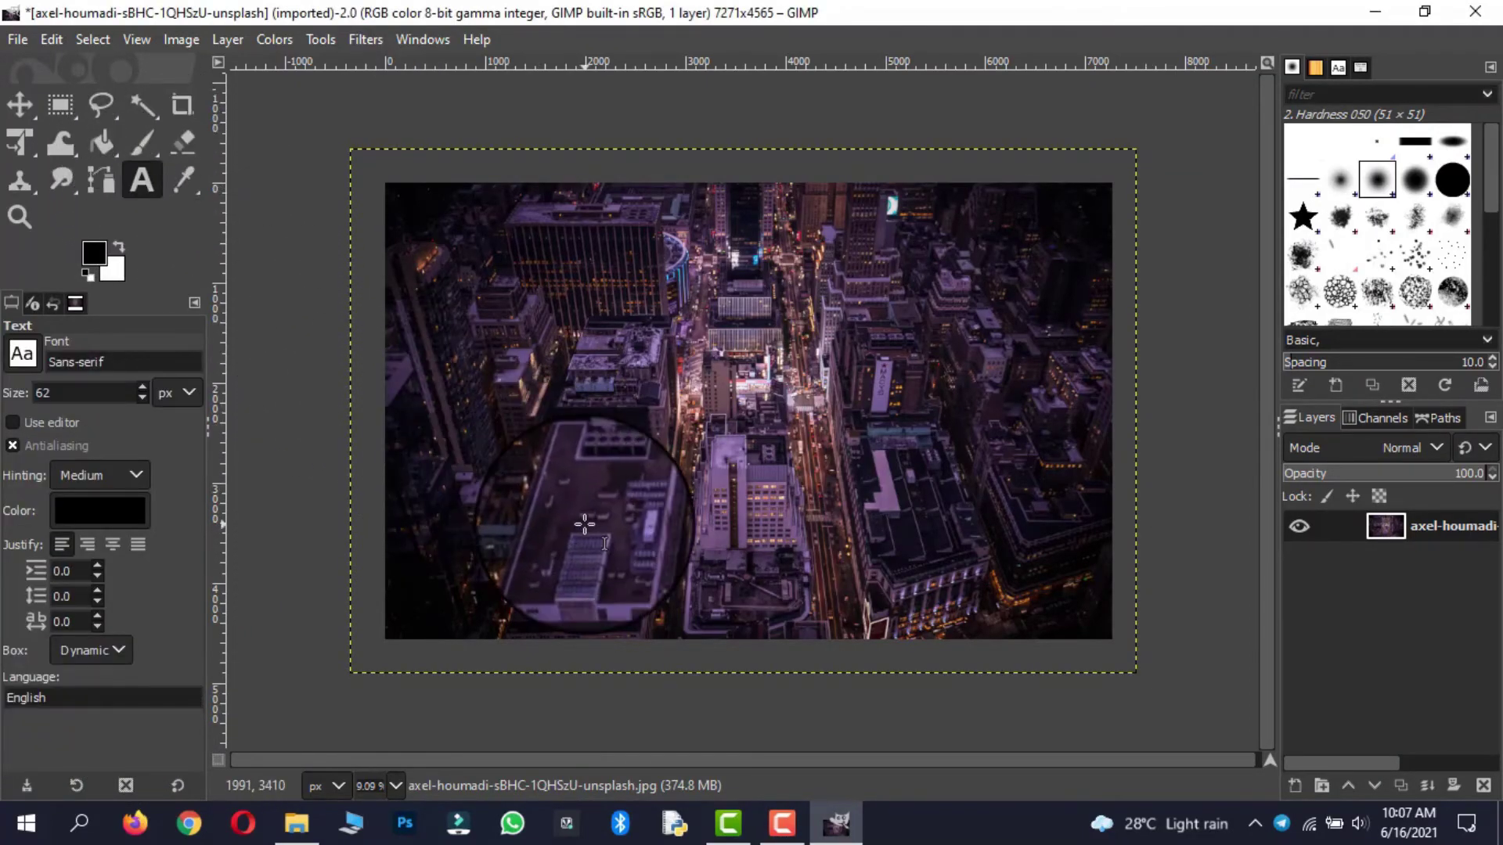
click(474, 217)
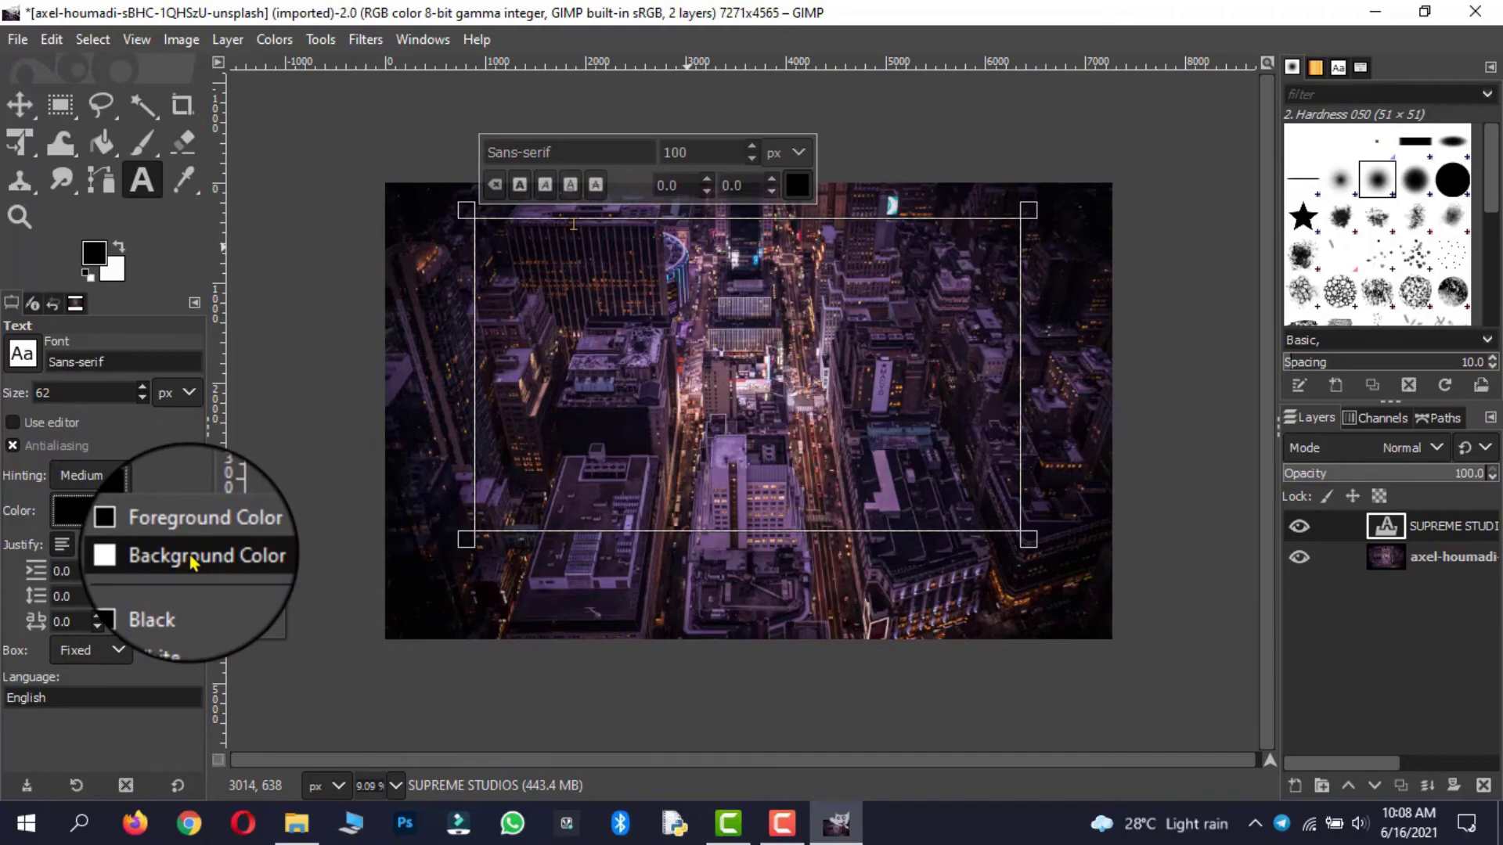
click(187, 556)
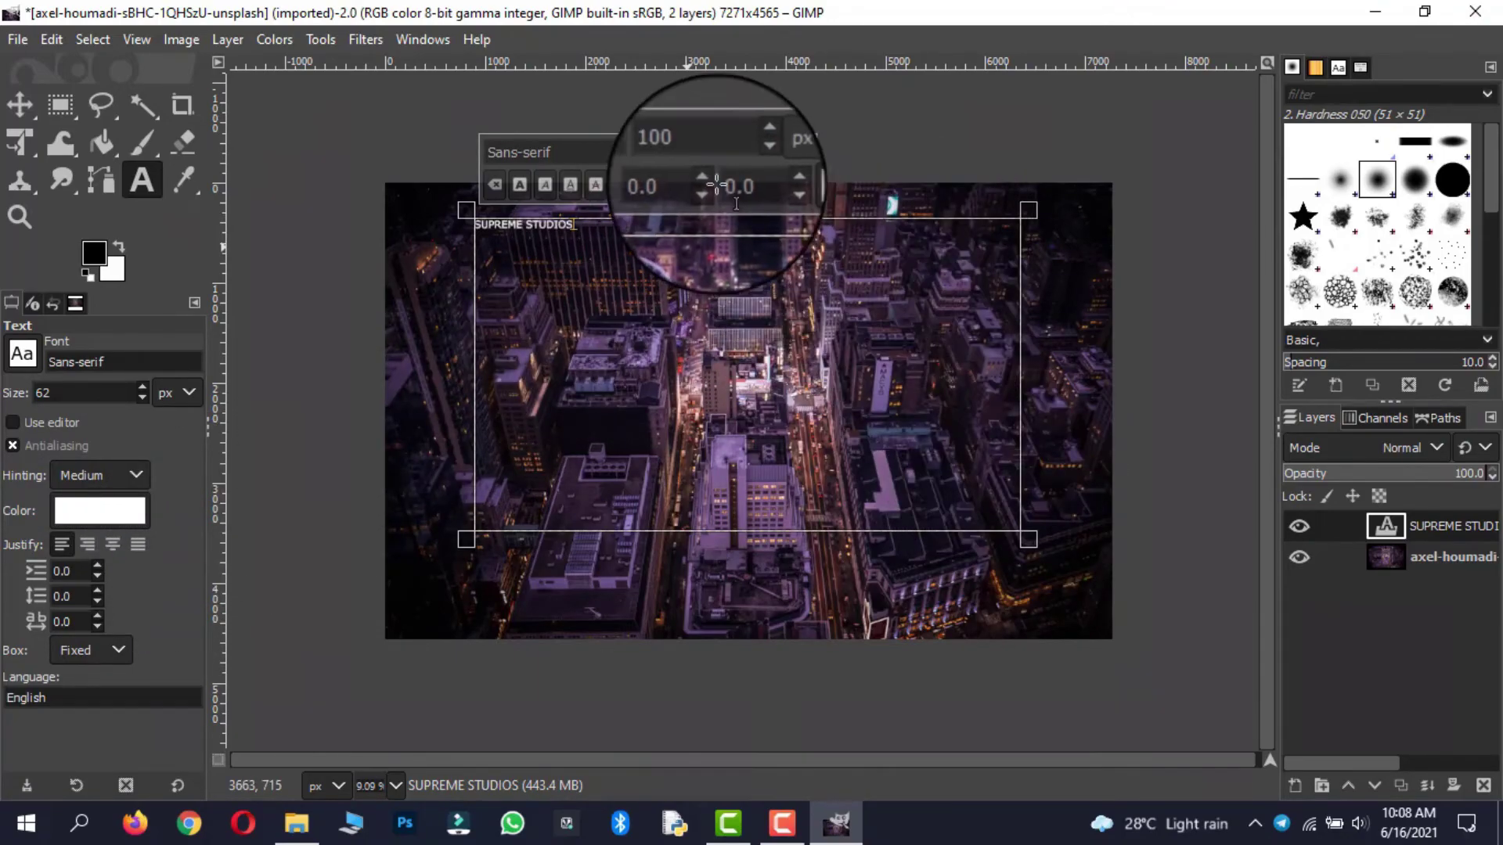
Step: Enter a text size of 200 px and shrink the SUPREME STUDIOS text box, finishing with the Move tool active
click(703, 157)
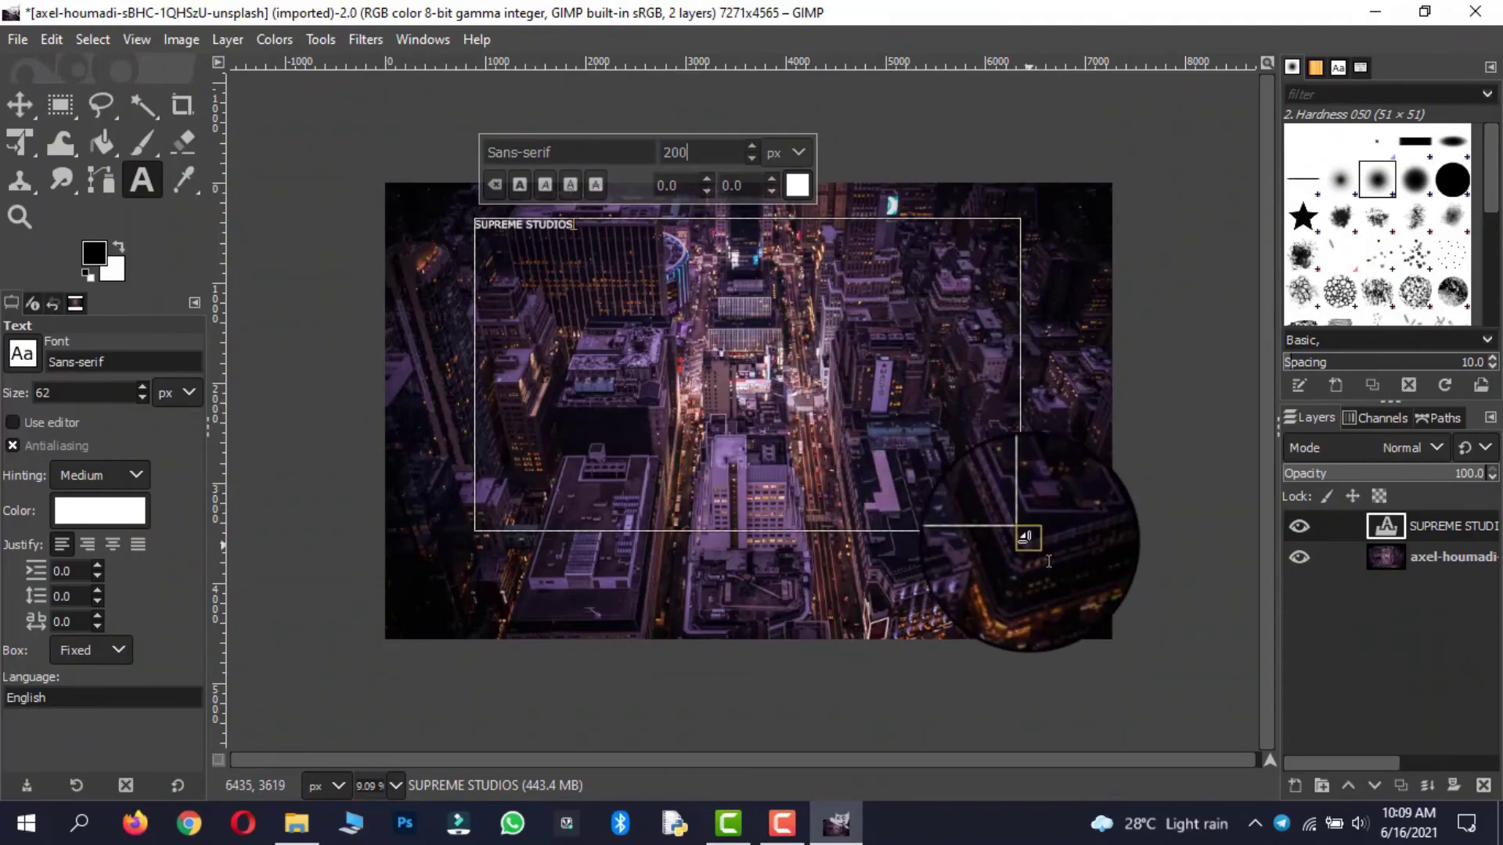
drag(1027, 537, 661, 305)
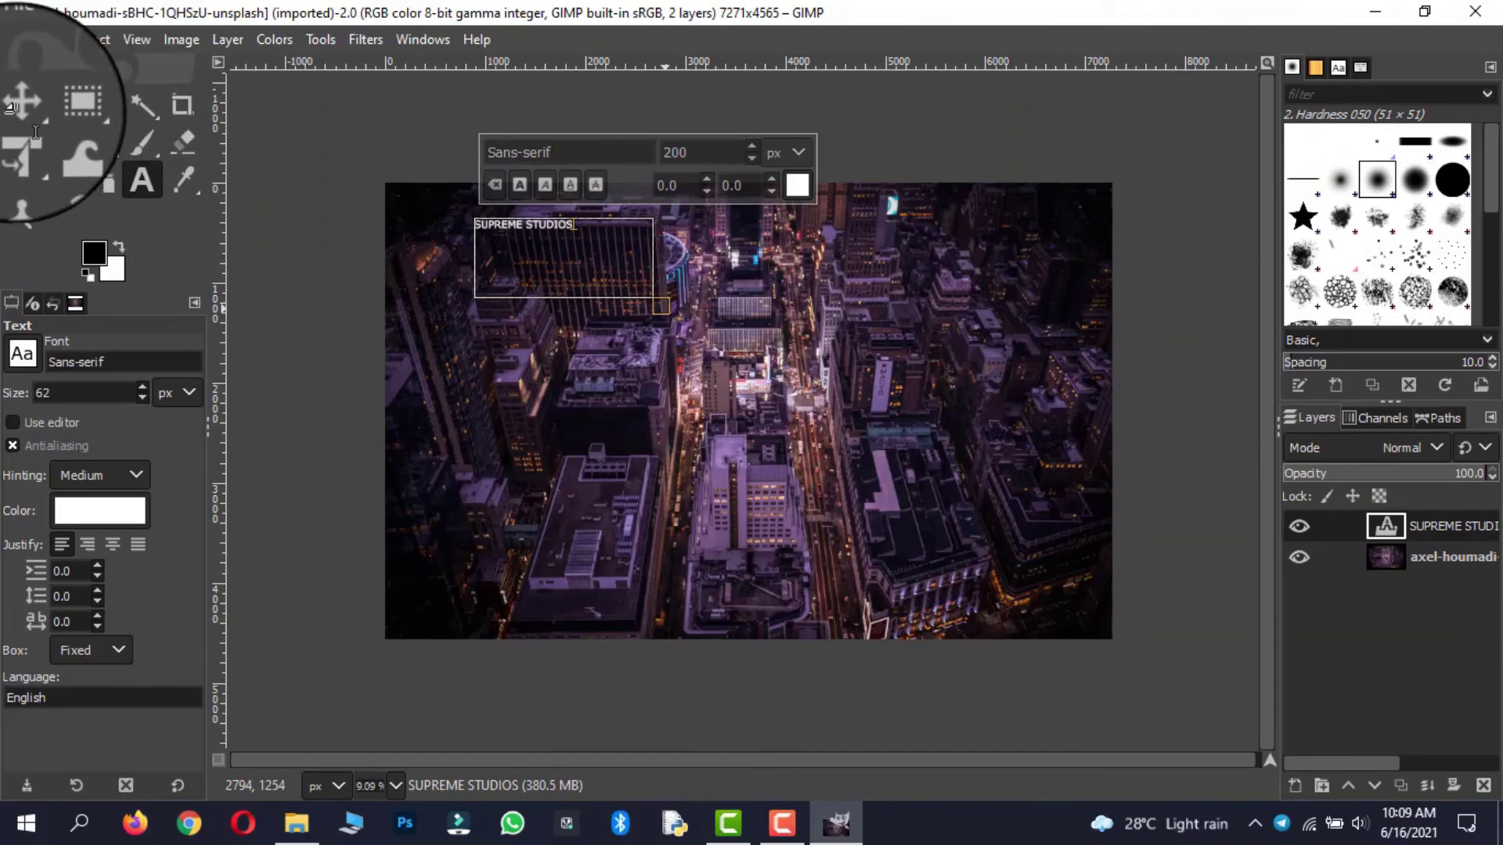
key(m)
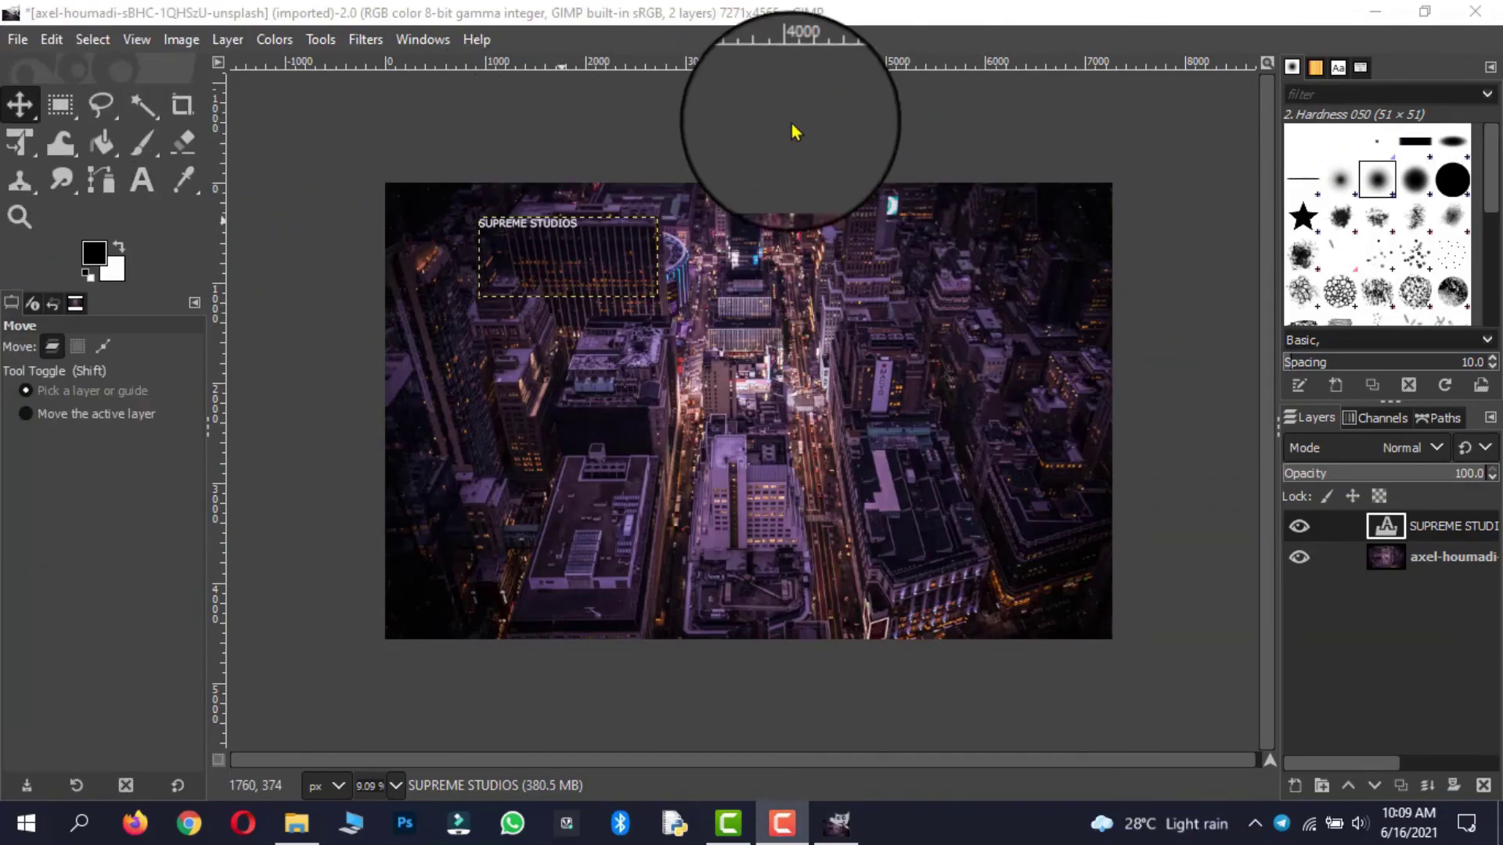